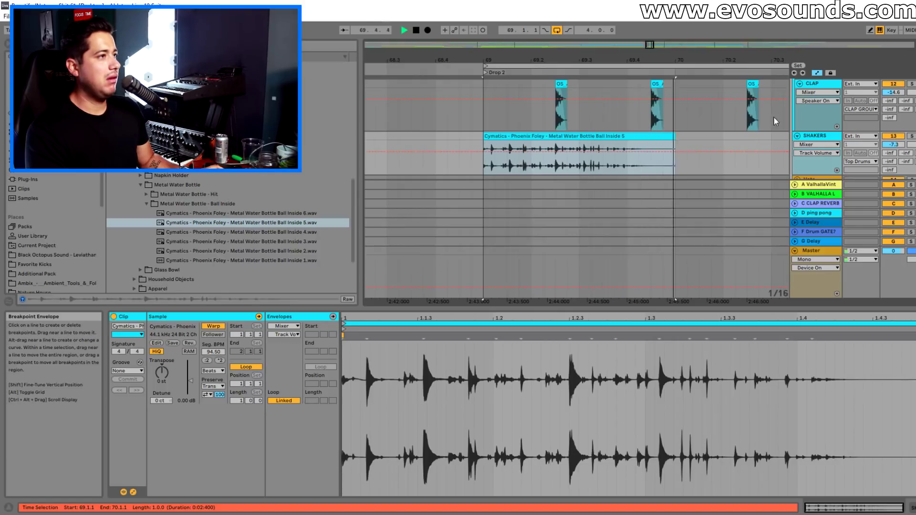
# Open the Metal Water Bottle Ball Inside 5 clip on the SHAKERS track and warp its first three strong hits to 1.1.2, 1.1.3 and 1.1.4.
pyautogui.press('space')
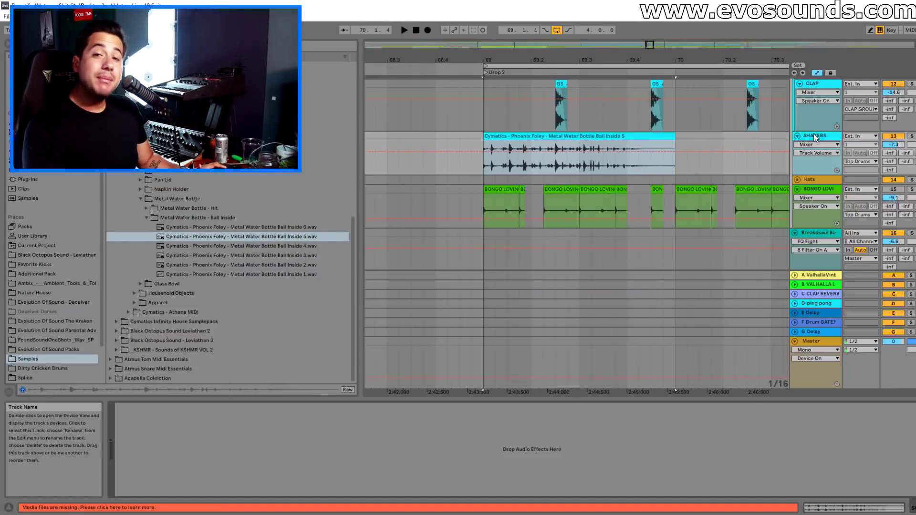
pyautogui.doubleClick(615, 136)
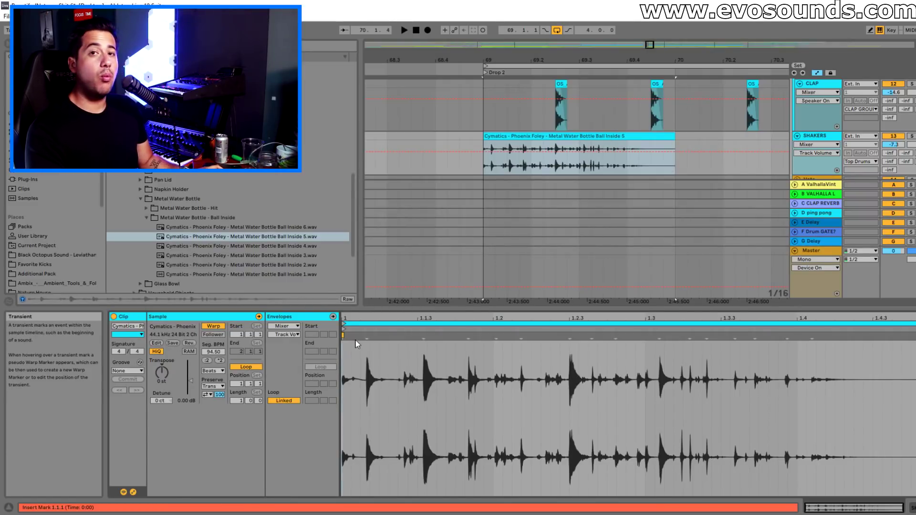
pyautogui.moveTo(405, 316); pyautogui.dragTo(405, 320)
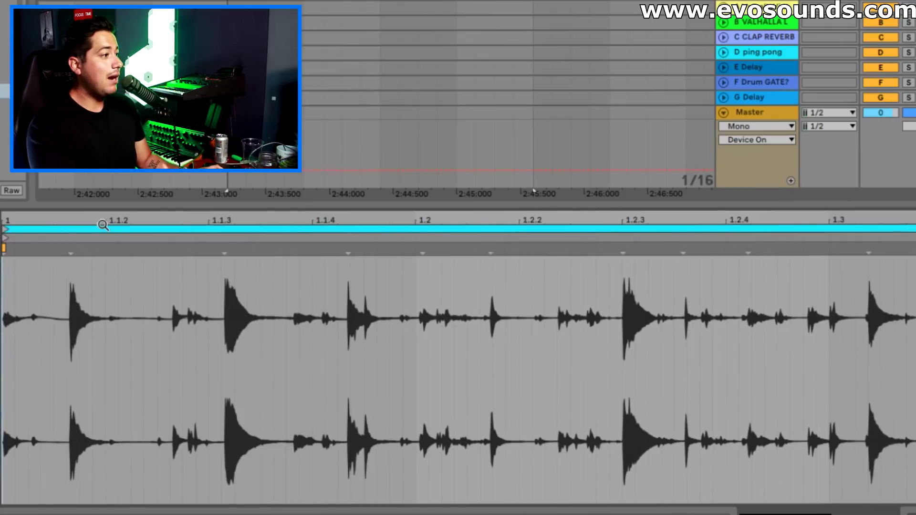
pyautogui.moveTo(69, 250); pyautogui.dragTo(102, 256)
pyautogui.moveTo(256, 248)
pyautogui.mouseDown()
pyautogui.moveTo(310, 257)
pyautogui.moveTo(208, 257)
pyautogui.mouseUp()
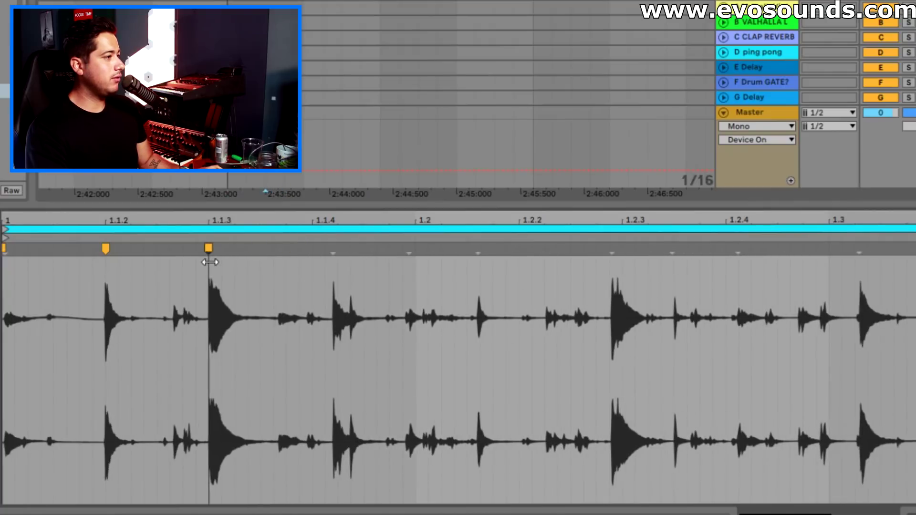
pyautogui.moveTo(332, 249); pyautogui.dragTo(308, 250)
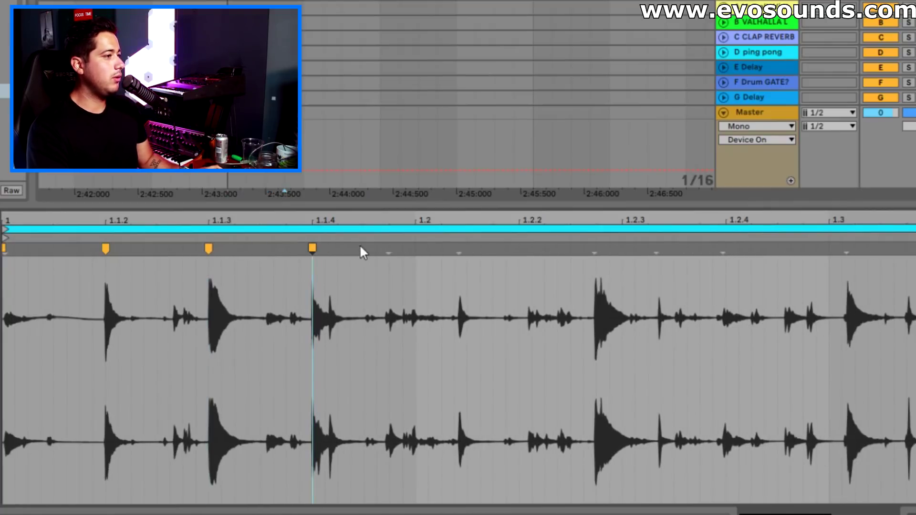
# Warp the clip's following three hits onto the grid at 1.2, 1.2.2 and 1.2.3.
pyautogui.moveTo(417, 216); pyautogui.dragTo(367, 229)
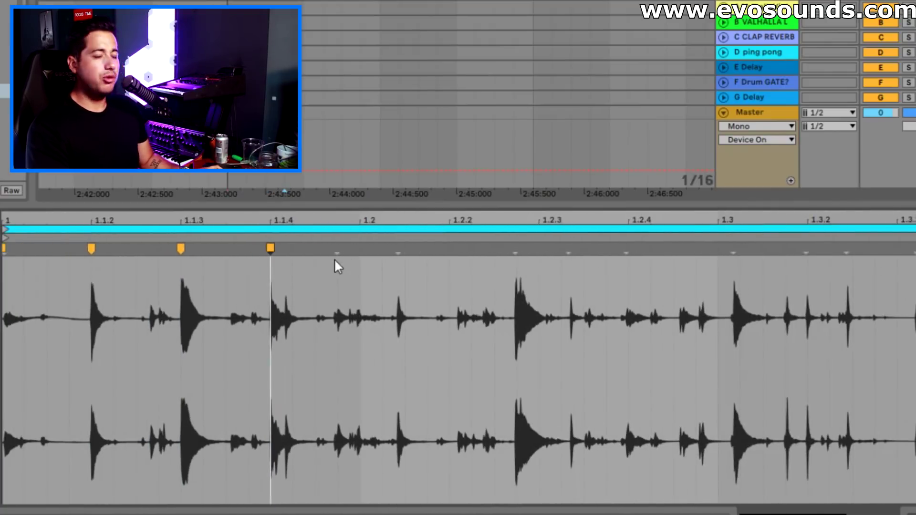
pyautogui.moveTo(335, 253)
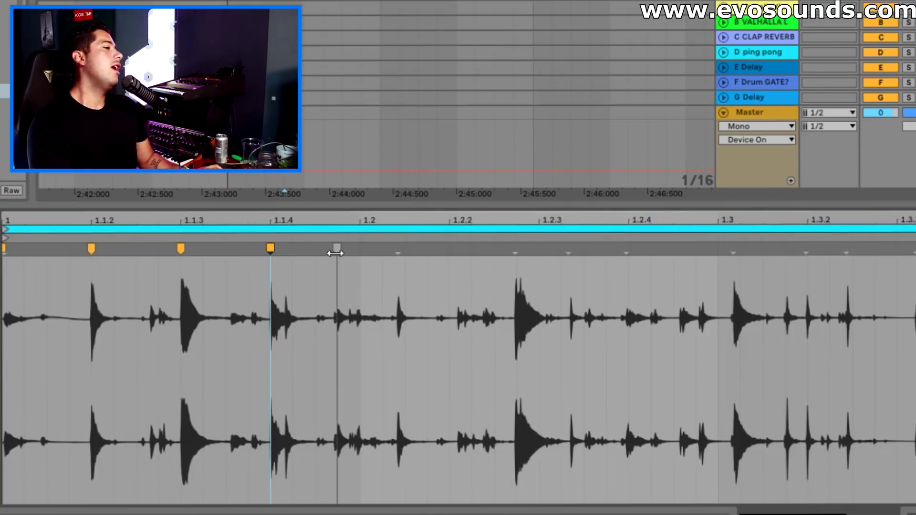
pyautogui.moveTo(335, 252); pyautogui.dragTo(357, 250)
pyautogui.moveTo(420, 249); pyautogui.dragTo(445, 250)
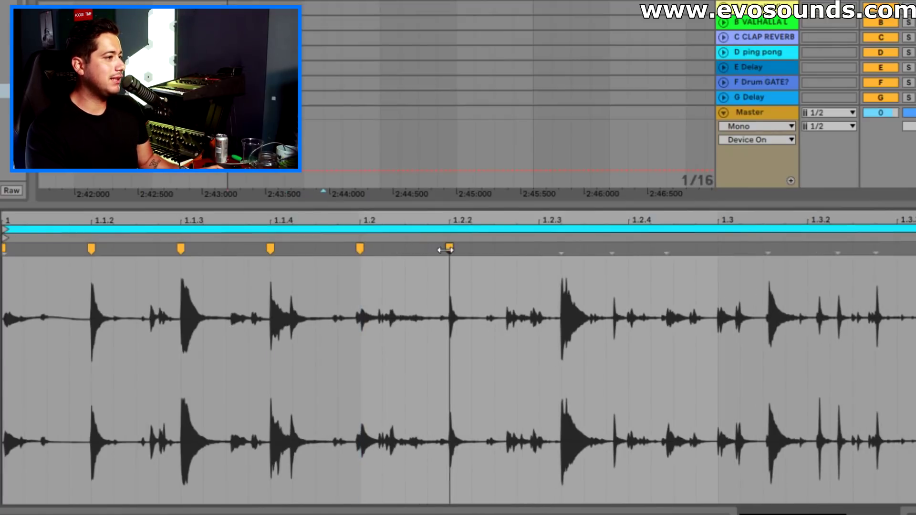
pyautogui.moveTo(559, 249)
pyautogui.moveTo(561, 249); pyautogui.dragTo(536, 248)
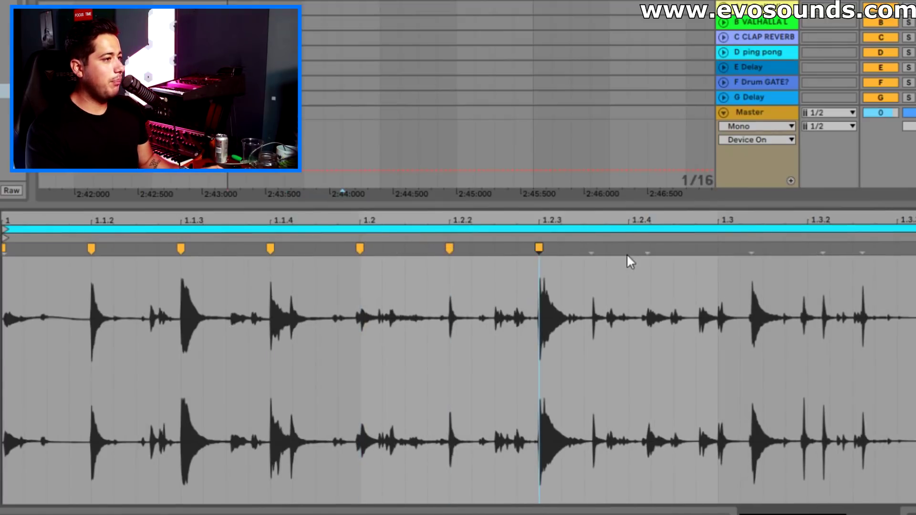
# Warp further hits to 1.2.4, 1.3, 1.3.2 and 1.3.3, plus the midpoints between 1.2.3 and 1.2.4 and between 1.3 and 1.3.2.
pyautogui.moveTo(592, 249)
pyautogui.moveTo(591, 248)
pyautogui.mouseDown()
pyautogui.moveTo(602, 249)
pyautogui.moveTo(583, 250)
pyautogui.mouseUp()
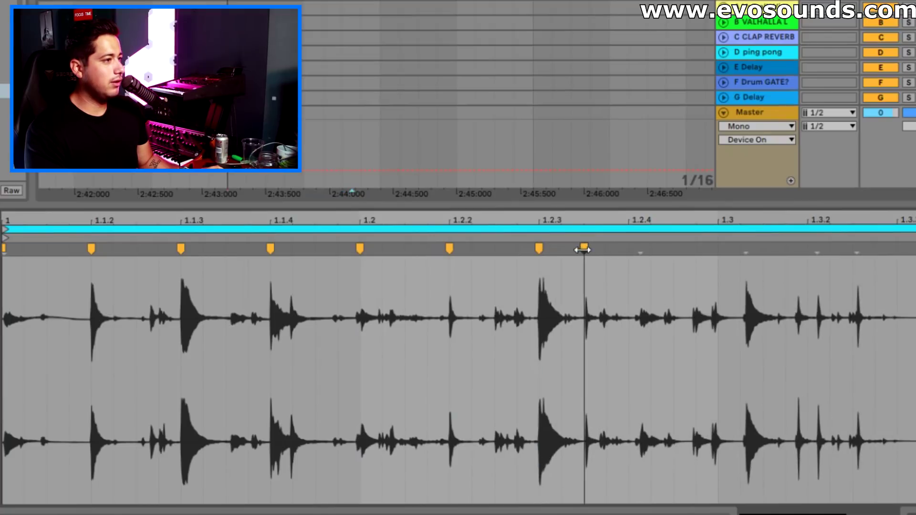
pyautogui.moveTo(639, 250); pyautogui.dragTo(629, 251)
pyautogui.moveTo(723, 250); pyautogui.dragTo(546, 231)
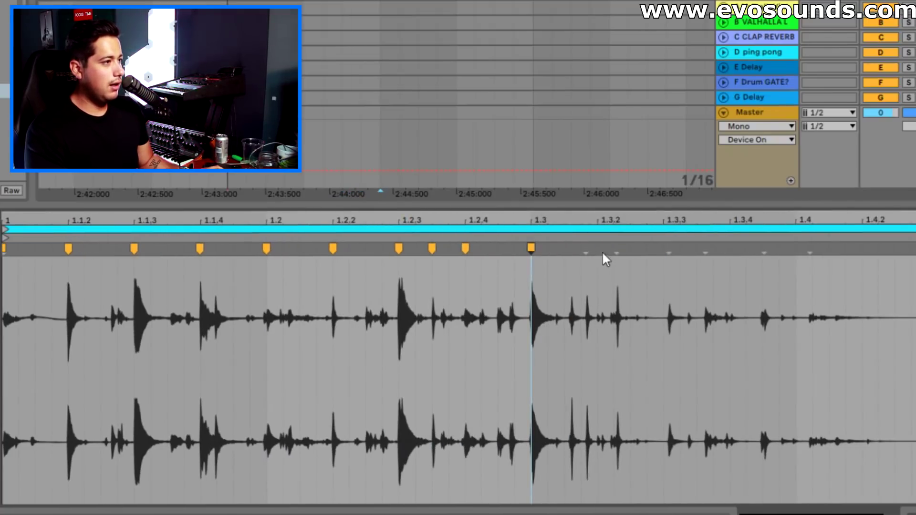
pyautogui.moveTo(668, 249); pyautogui.dragTo(564, 249)
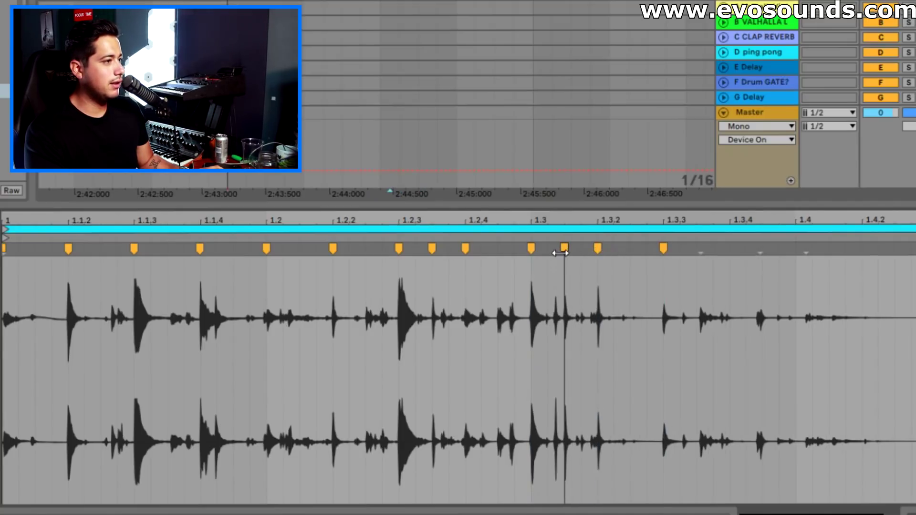
# Warp the clip's closing quiet hits to 1.3.4, 1.4 and 1.4.2.
pyautogui.moveTo(702, 251); pyautogui.dragTo(726, 252)
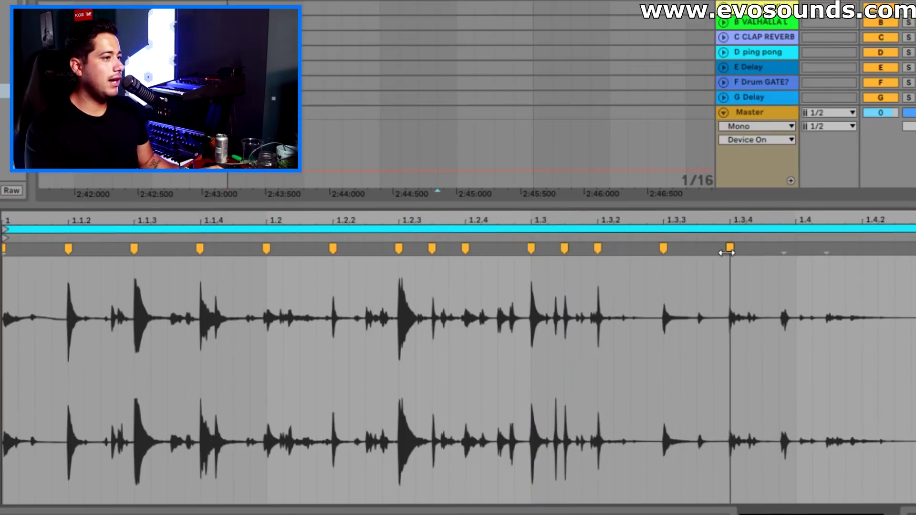
pyautogui.moveTo(784, 249); pyautogui.dragTo(795, 249)
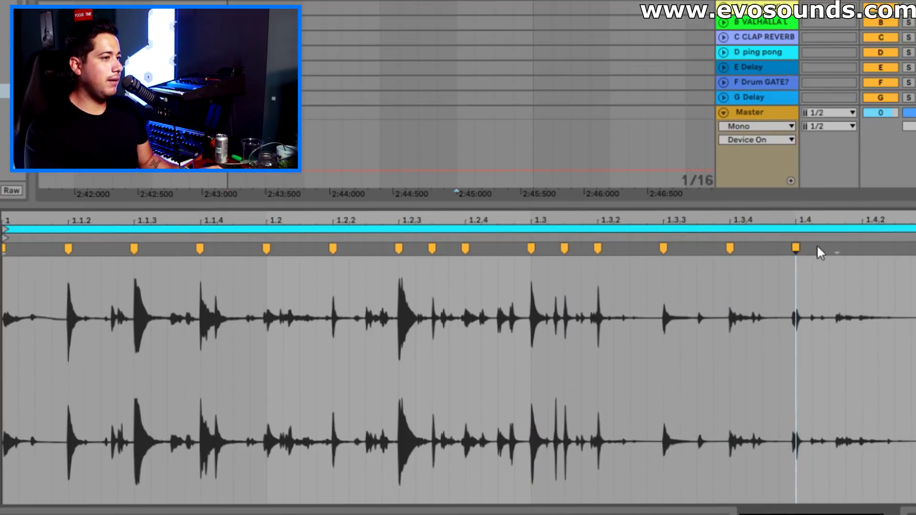
pyautogui.moveTo(836, 249); pyautogui.dragTo(862, 249)
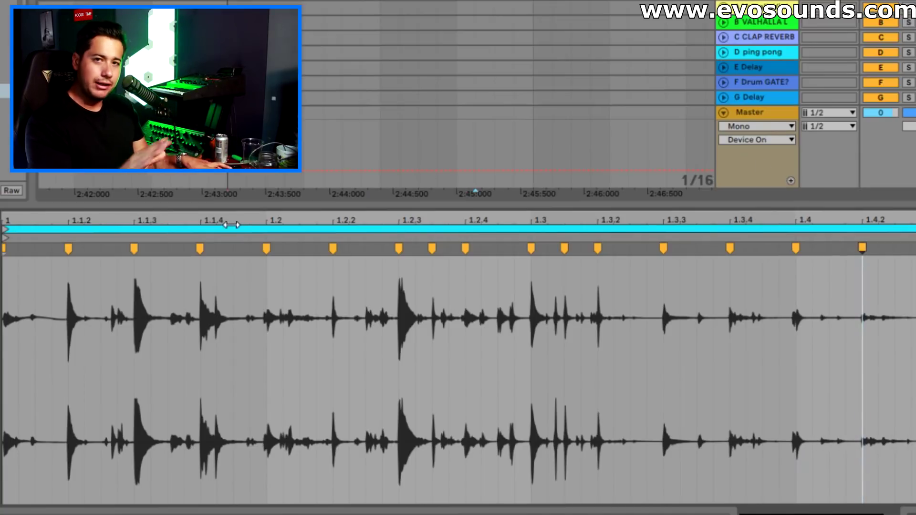
# Duplicate the warped clip into bar 70 and lower the SHAKERS track volume to -11.9 dB during playback.
pyautogui.press('space')
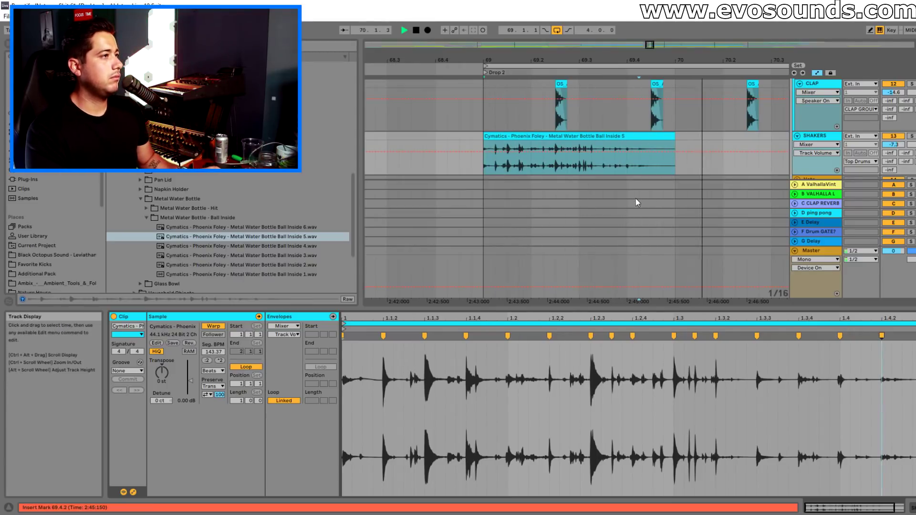
pyautogui.click(573, 135)
pyautogui.press('space')
pyautogui.hotkey('ctrl', 'd')
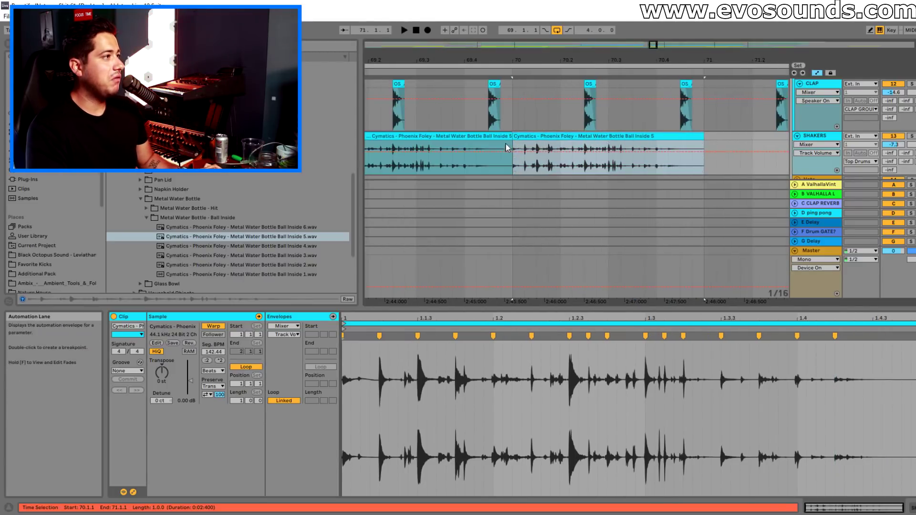
pyautogui.press('space')
pyautogui.moveTo(892, 144); pyautogui.dragTo(892, 166)
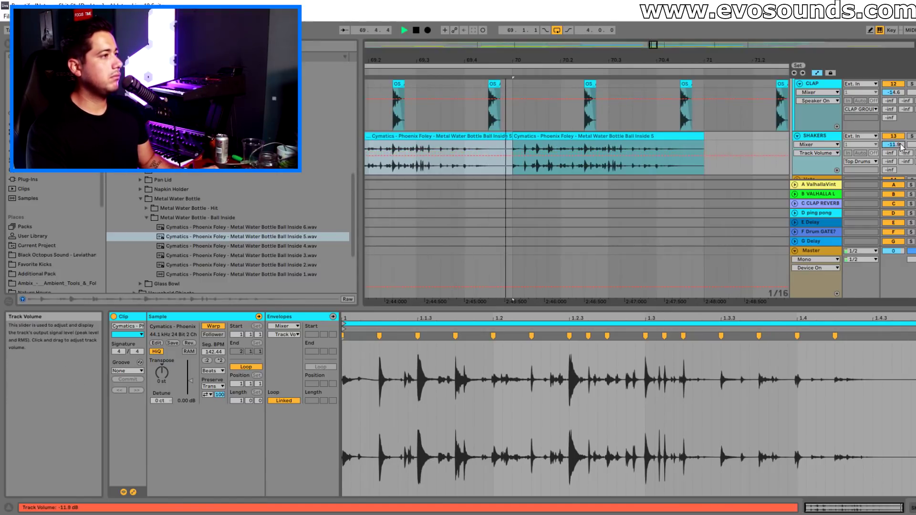
pyautogui.moveTo(654, 45); pyautogui.dragTo(652, 46)
pyautogui.press('space')
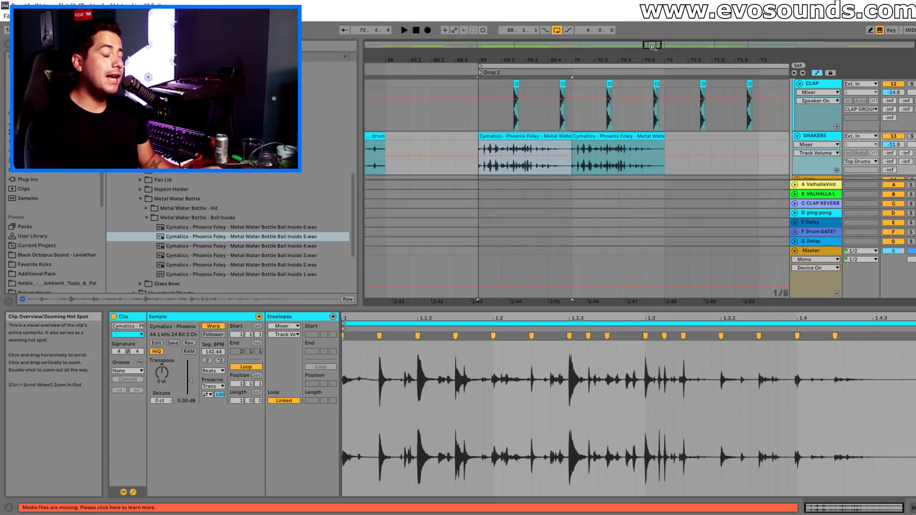
# Turn off the clip's transient loop mode, keep Preserve on transients, and reduce the transient envelope to 34.
pyautogui.click(207, 395)
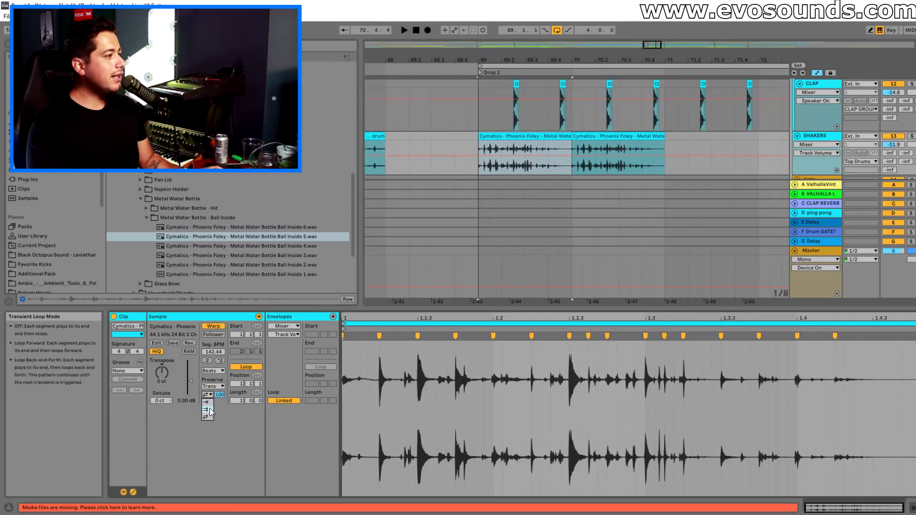
pyautogui.click(207, 403)
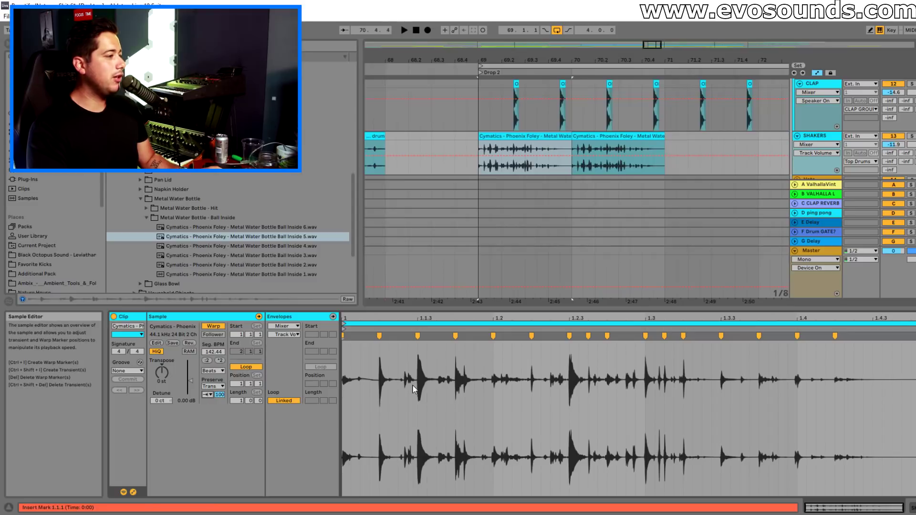
pyautogui.moveTo(406, 320); pyautogui.dragTo(431, 344)
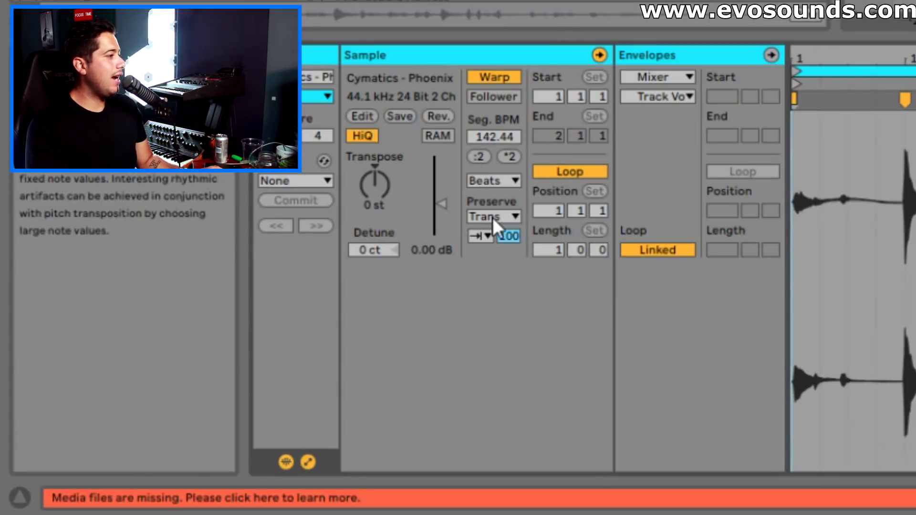
pyautogui.click(492, 217)
pyautogui.click(496, 333)
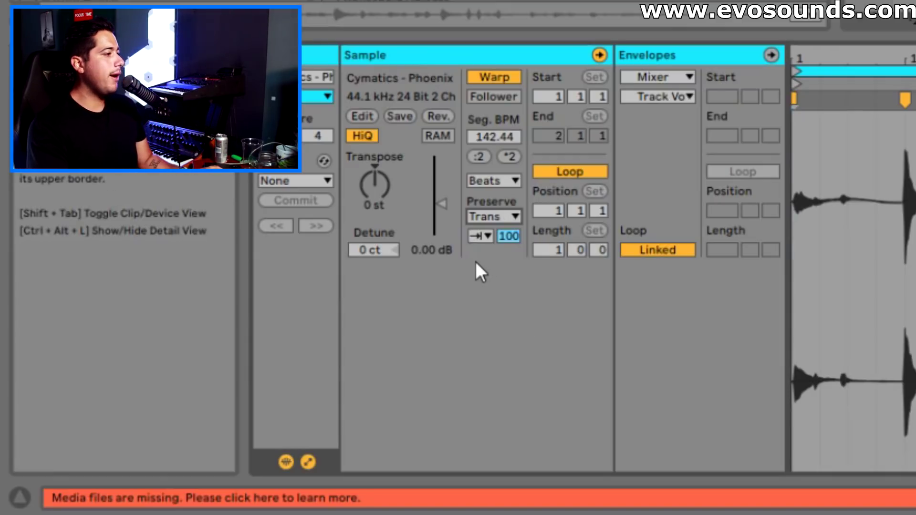
pyautogui.moveTo(509, 236); pyautogui.dragTo(508, 244)
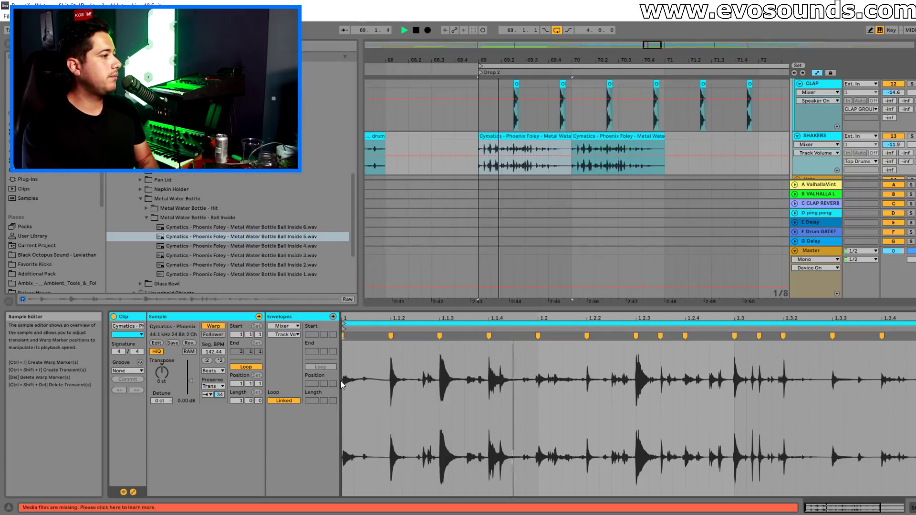
# Duplicate the bar 69 foley clip repeatedly so copies fill the SHAKERS track up to bar 73.
pyautogui.click(542, 137)
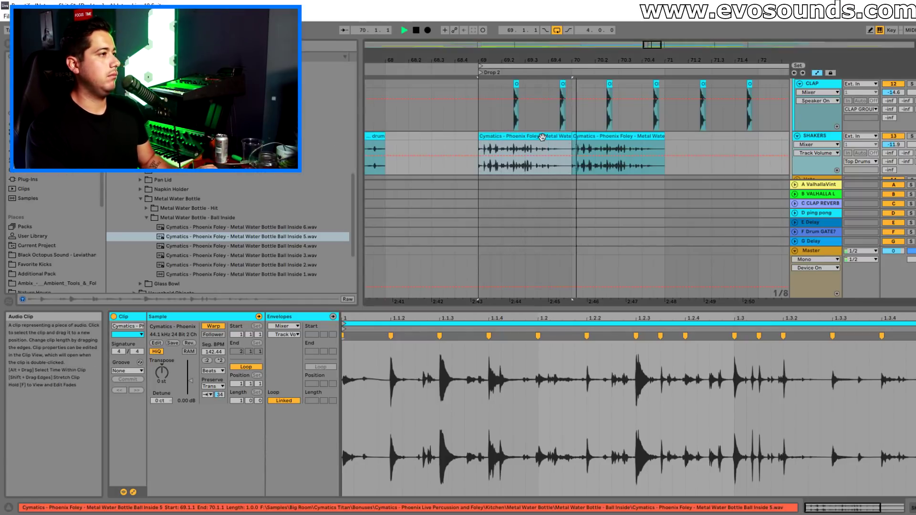
pyautogui.hotkey('ctrl', 'd')
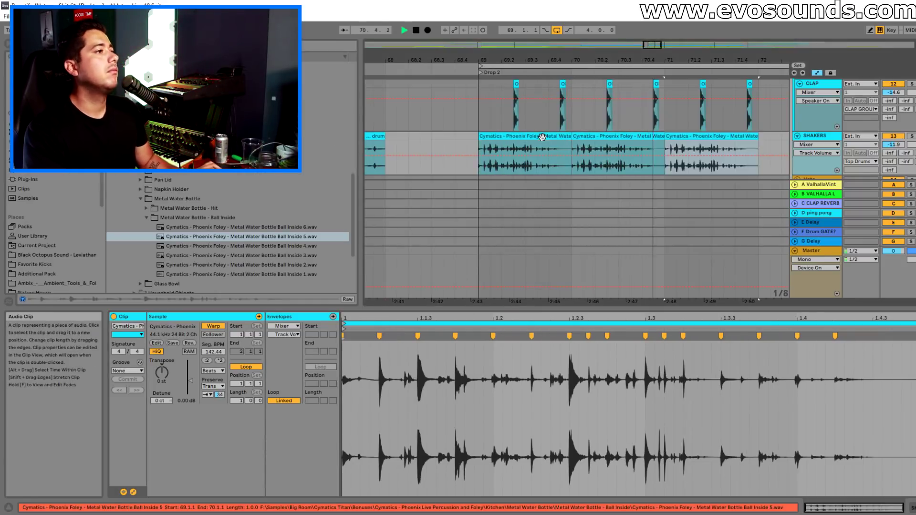
pyautogui.hotkey('ctrl', 'd')
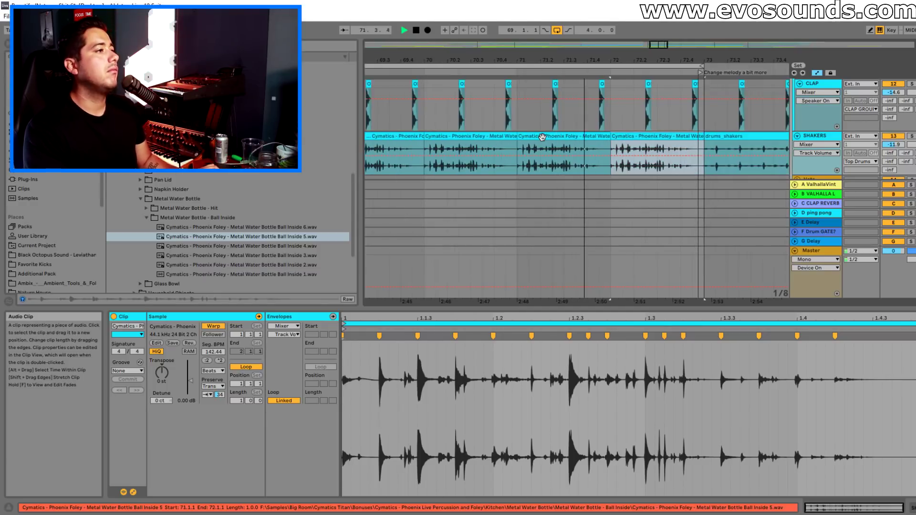
# Reopen the bar 69 foley clip, lower its transient envelope to 7, and audition it against the drums.
pyautogui.click(814, 137)
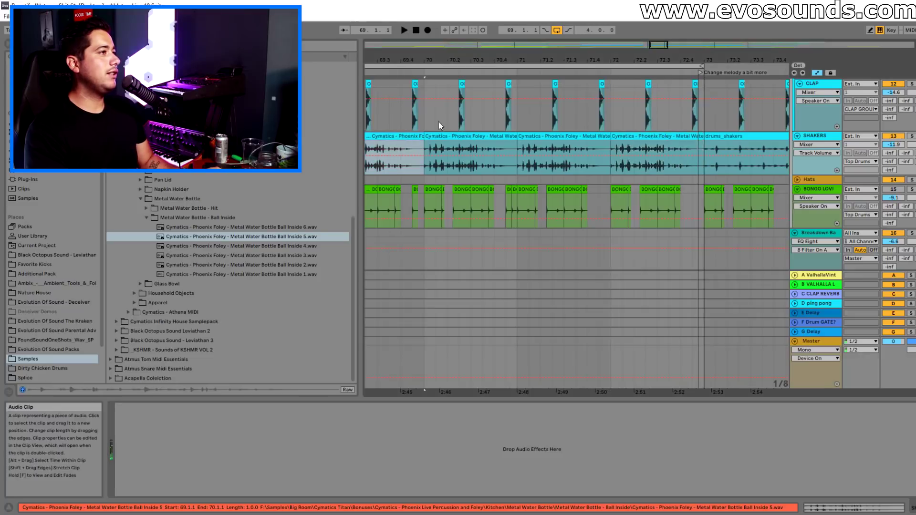
pyautogui.moveTo(654, 48); pyautogui.dragTo(649, 48)
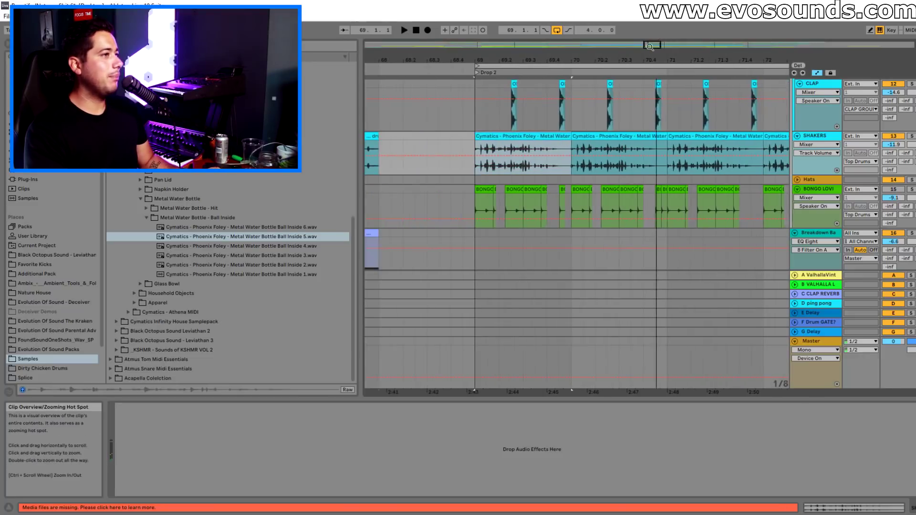
pyautogui.doubleClick(534, 137)
pyautogui.moveTo(220, 395); pyautogui.dragTo(220, 403)
pyautogui.press('space')
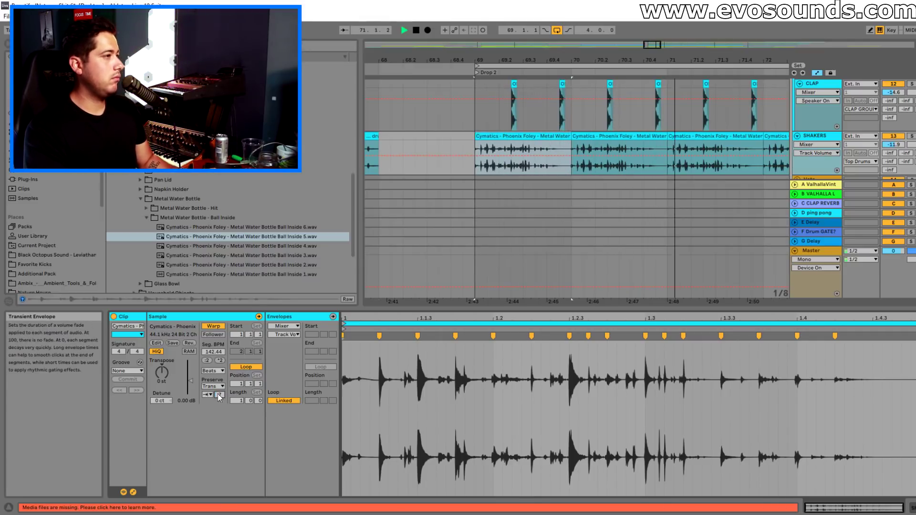
pyautogui.press('space')
pyautogui.press('space')
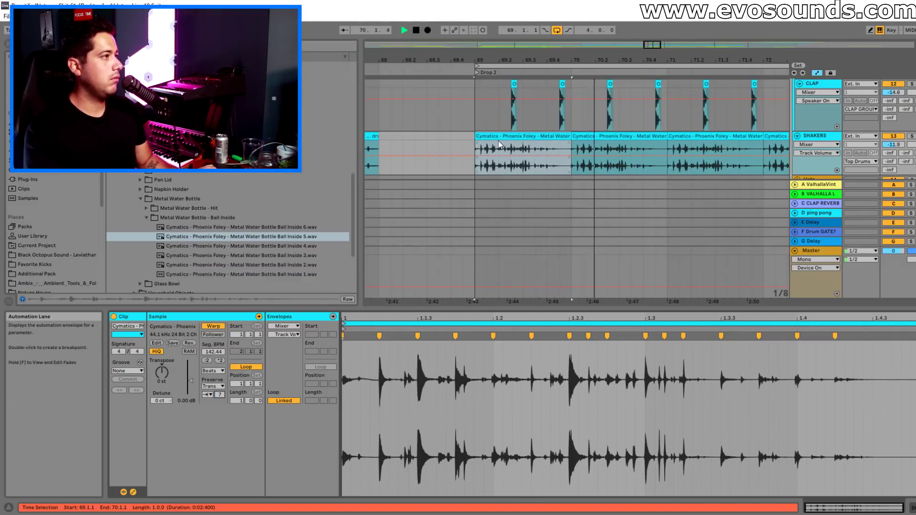
# Duplicate the adjusted bar 69 clip three times over bars 70 to 72 and end the arrangement loop at bar 73.
pyautogui.hotkey('ctrl', 'd')
pyautogui.hotkey('ctrl', 'd')
pyautogui.hotkey('ctrl', 'd')
pyautogui.moveTo(707, 65); pyautogui.dragTo(659, 65)
pyautogui.click(648, 67)
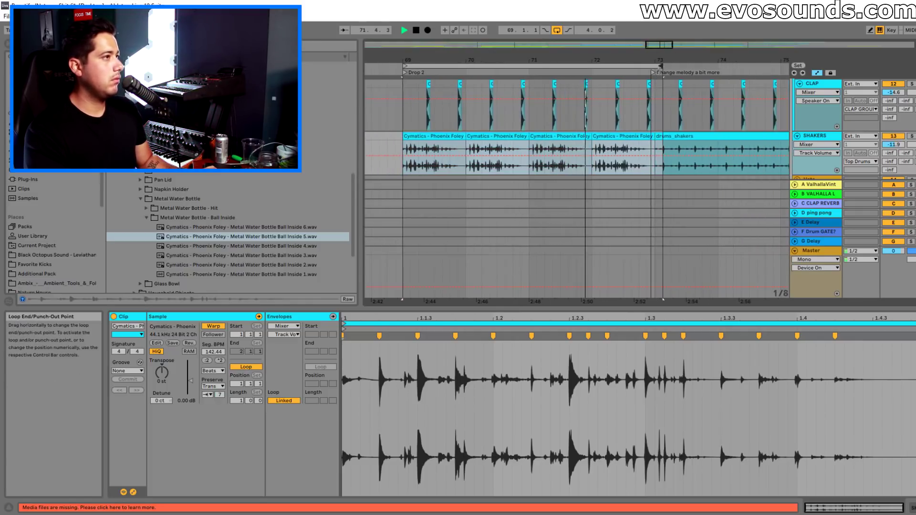
# Add a Spectrum analyzer to the SHAKERS track.
pyautogui.click(453, 135)
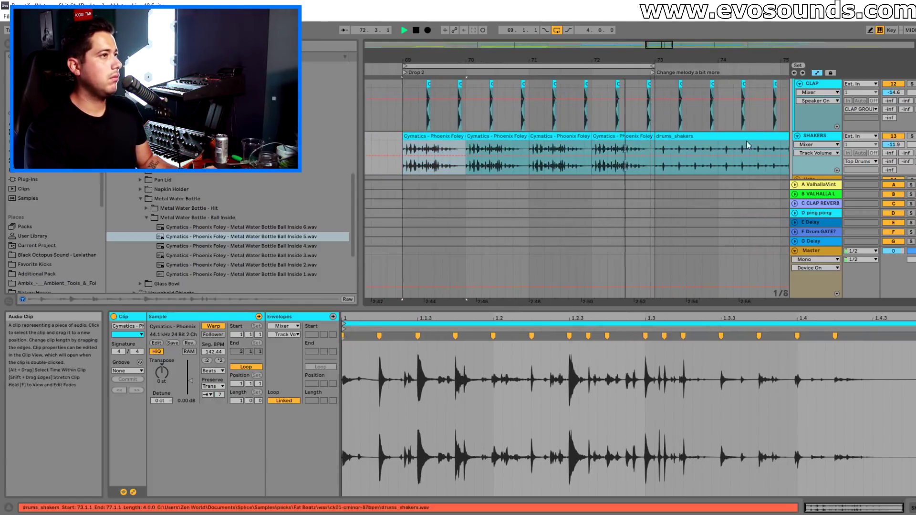
pyautogui.doubleClick(814, 135)
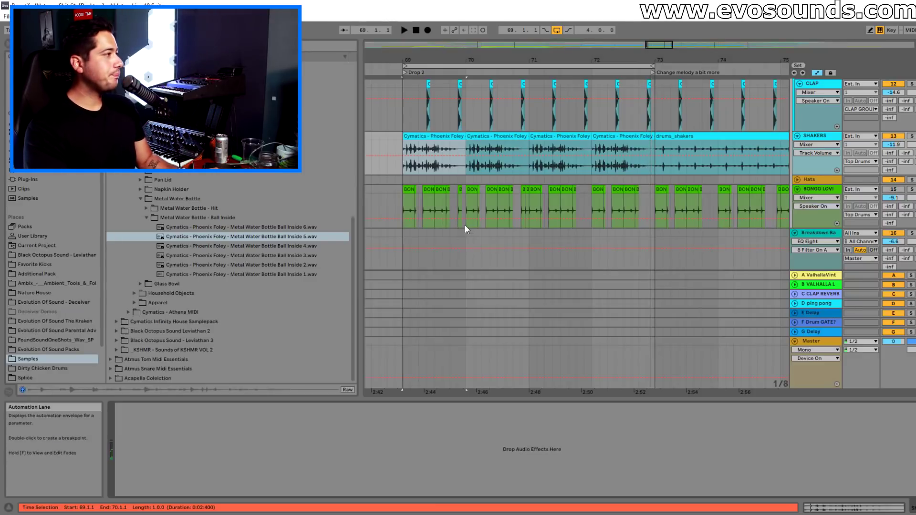
pyautogui.click(28, 150)
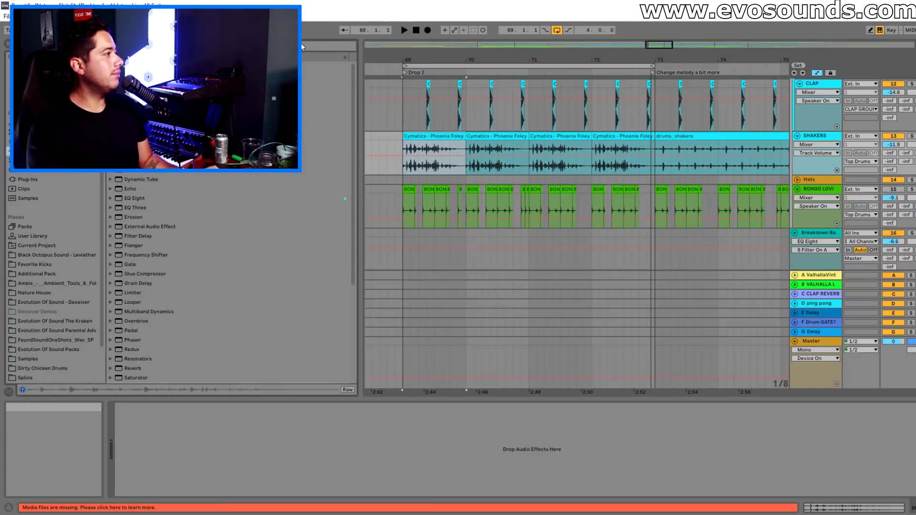
pyautogui.click(301, 47)
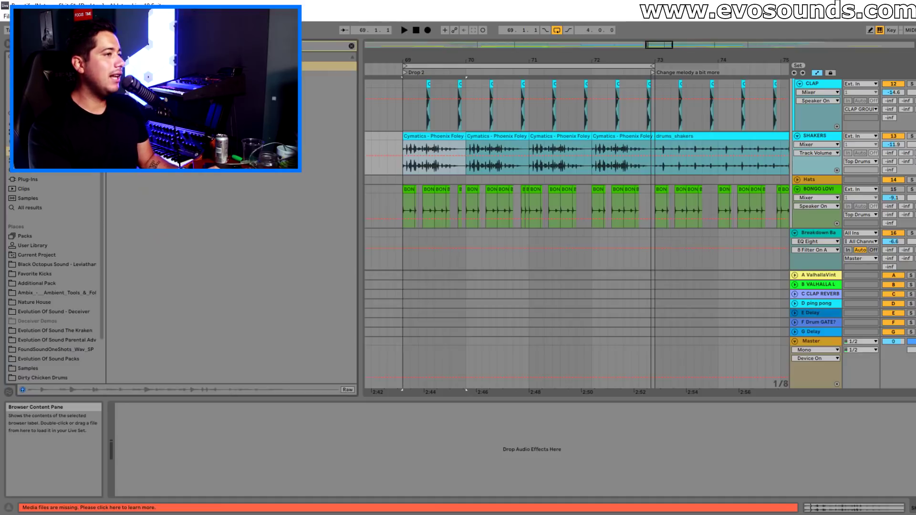
pyautogui.press('Return')
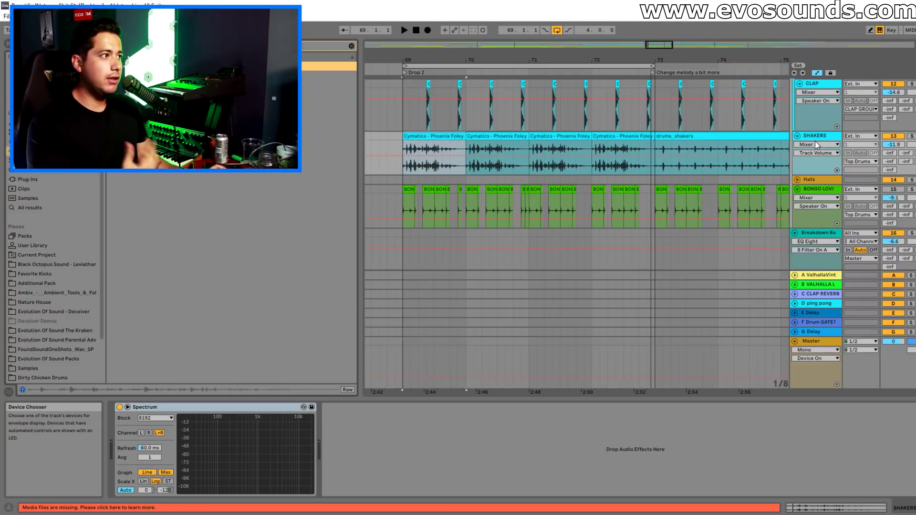
# Examine the frequency peaks of the SHAKERS foley in an enlarged Spectrum display during loop playback, and collapse the display again.
pyautogui.click(129, 408)
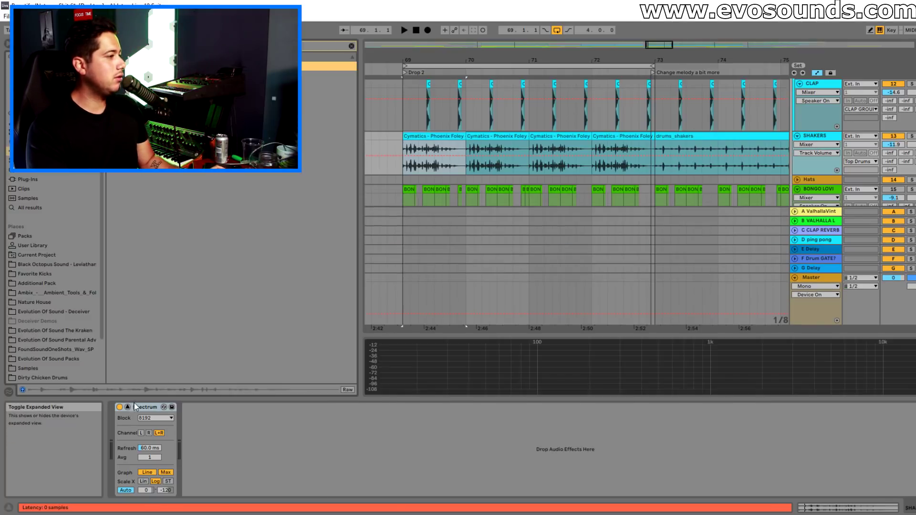
pyautogui.moveTo(450, 340); pyautogui.dragTo(485, 238)
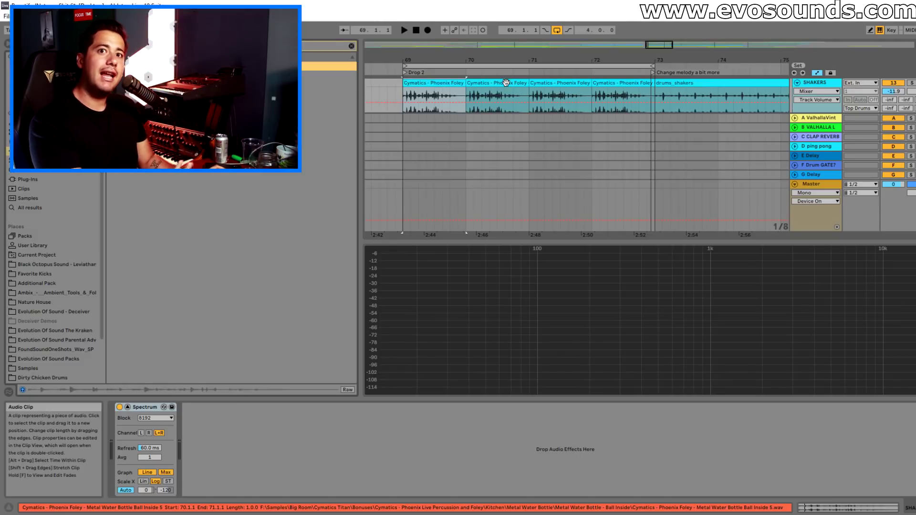
pyautogui.press('space')
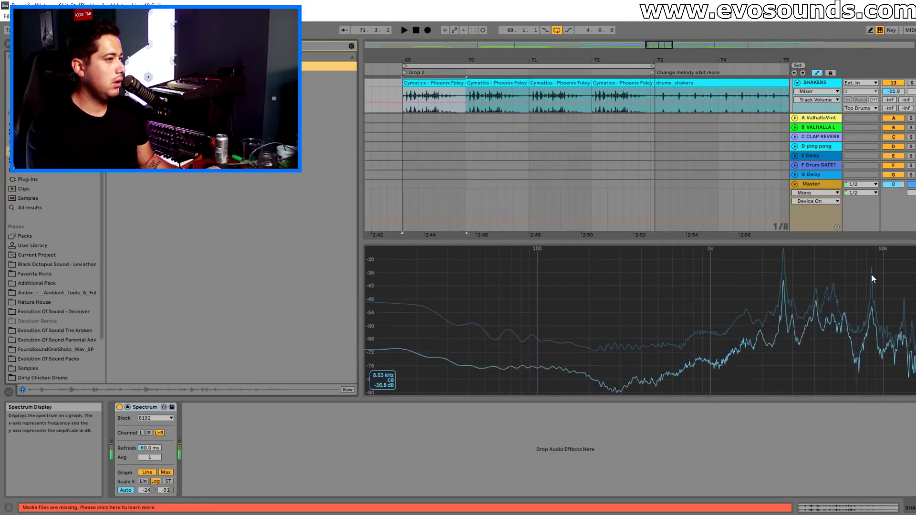
pyautogui.press('space')
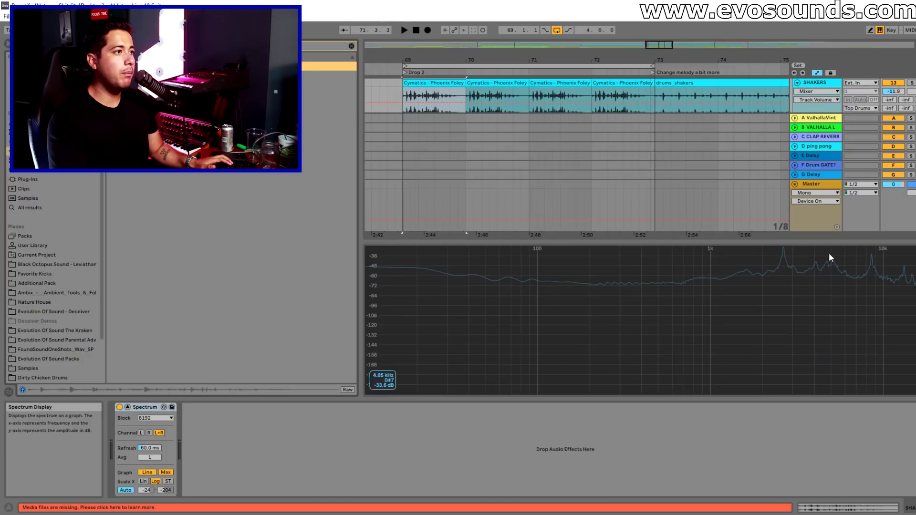
pyautogui.moveTo(821, 239); pyautogui.dragTo(768, 491)
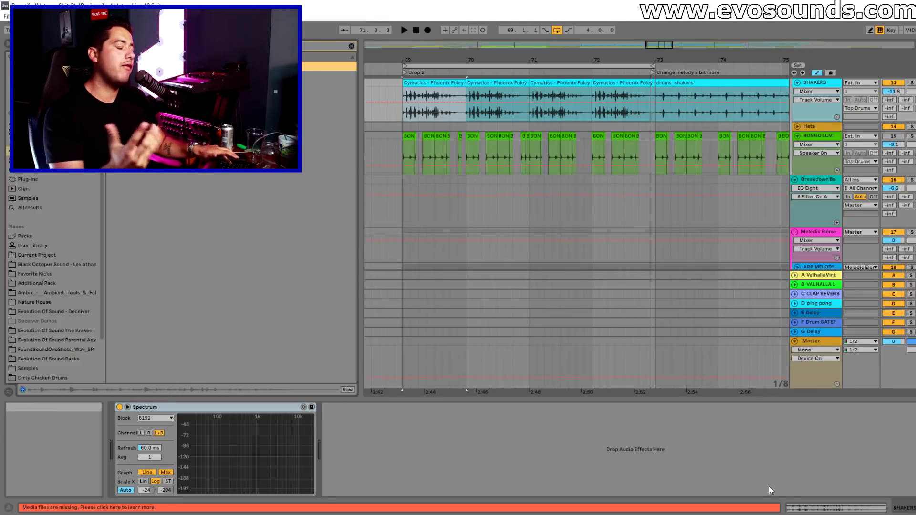
# Consolidate the four foley clips on the SHAKERS track from bar 69 to bar 73 into one clip.
pyautogui.scroll(3, 573, 288)
pyautogui.moveTo(402, 164); pyautogui.dragTo(656, 154)
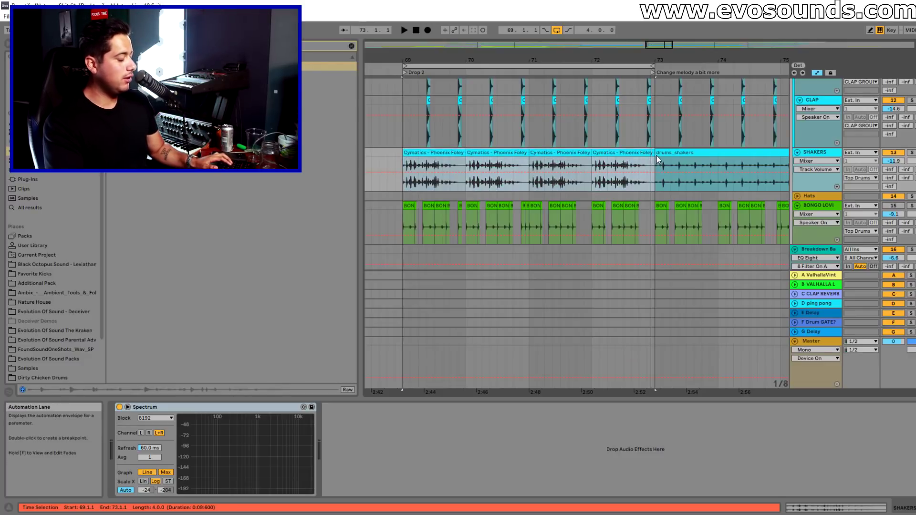
pyautogui.hotkey('ctrl', 'j')
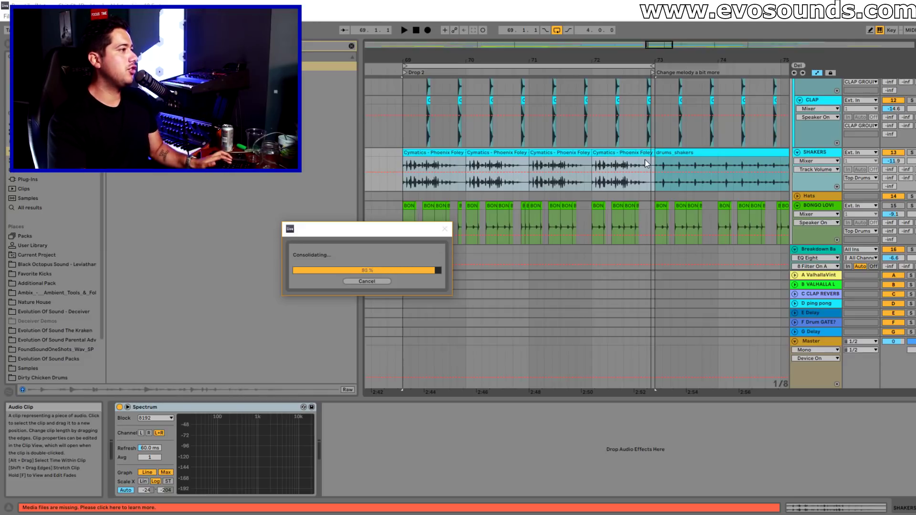
# Transpose the consolidated foley clip to -12 st and switch its warp mode to Complex Pro with Formants at 0.00.
pyautogui.moveTo(419, 60); pyautogui.dragTo(455, 129)
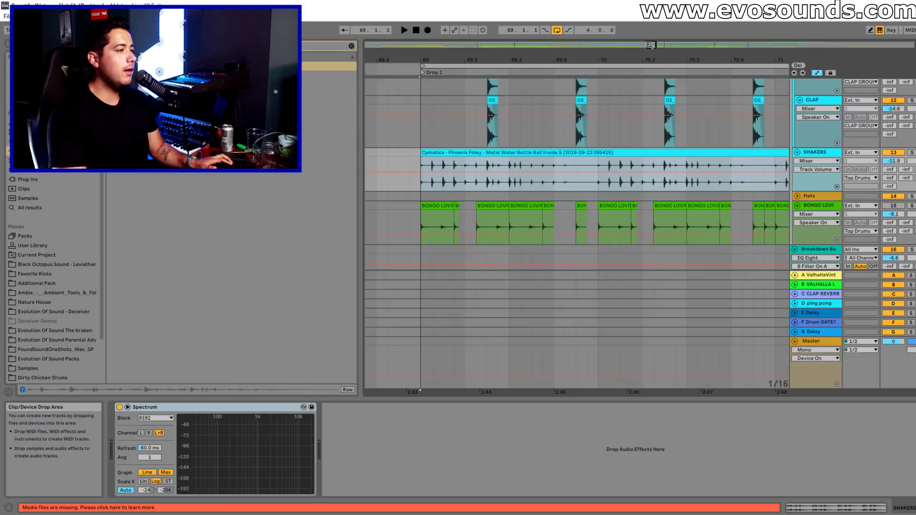
pyautogui.doubleClick(465, 152)
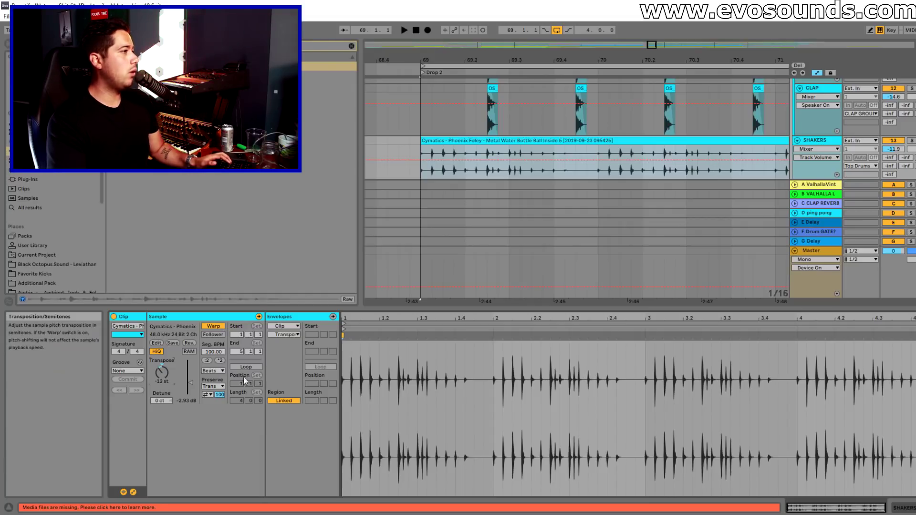
pyautogui.click(213, 371)
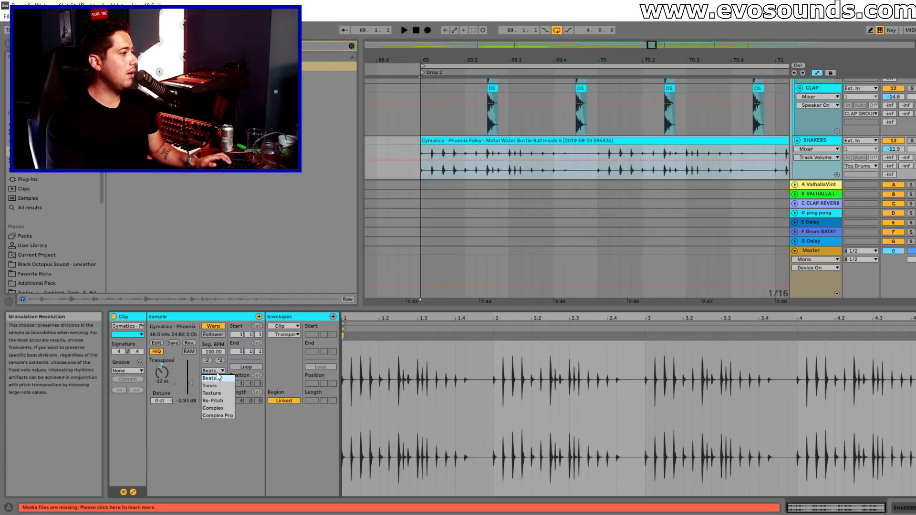
pyautogui.click(219, 417)
pyautogui.moveTo(213, 386); pyautogui.dragTo(213, 396)
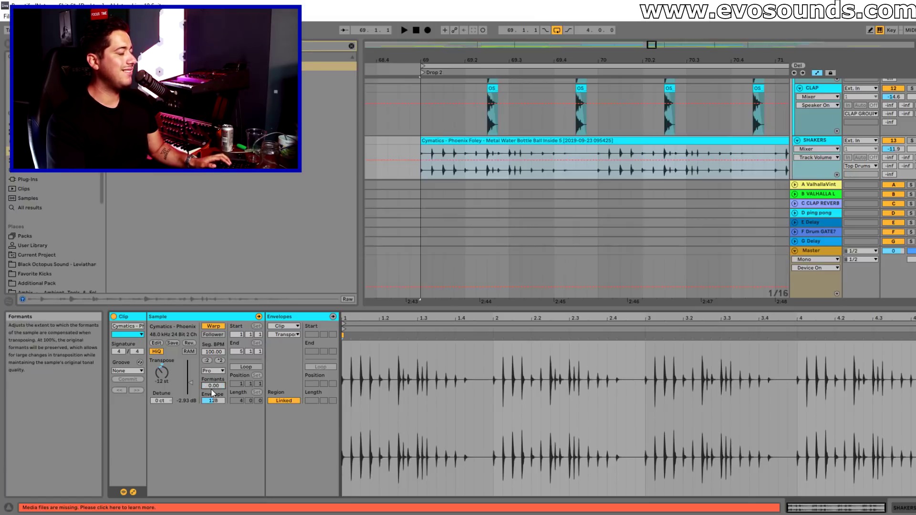
# Lower the SHAKERS track volume to -18.2 dB during playback and add an EQ Eight after the Spectrum.
pyautogui.press('space')
pyautogui.moveTo(892, 148); pyautogui.dragTo(894, 160)
pyautogui.click(827, 143)
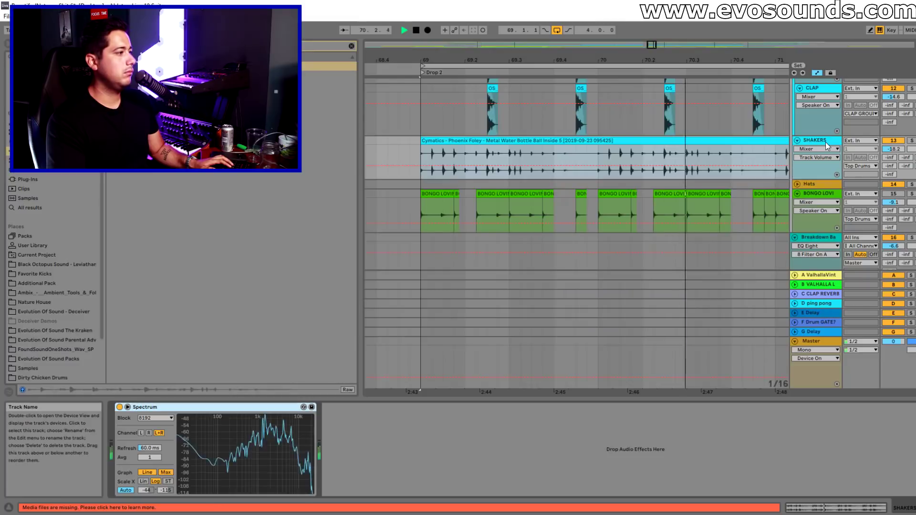
pyautogui.moveTo(138, 85); pyautogui.dragTo(395, 457)
pyautogui.press('space')
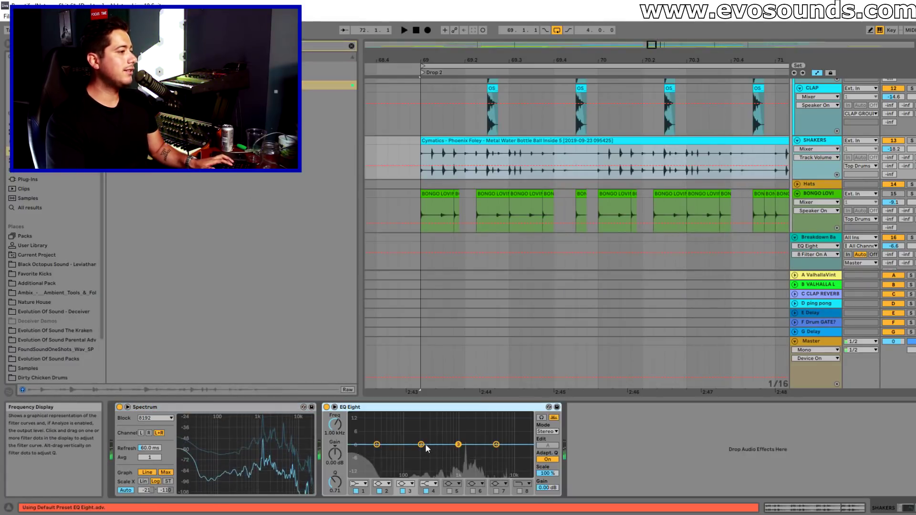
# Turn EQ Eight band 2 into a low cut at about 918 Hz and enable band 8 as a high cut.
pyautogui.click(382, 484)
pyautogui.click(382, 433)
pyautogui.moveTo(421, 452); pyautogui.dragTo(456, 454)
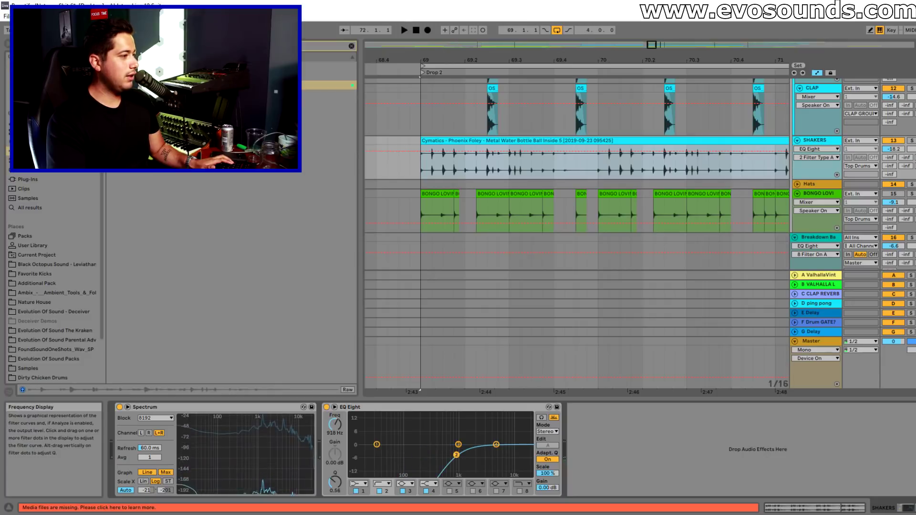
pyautogui.click(519, 491)
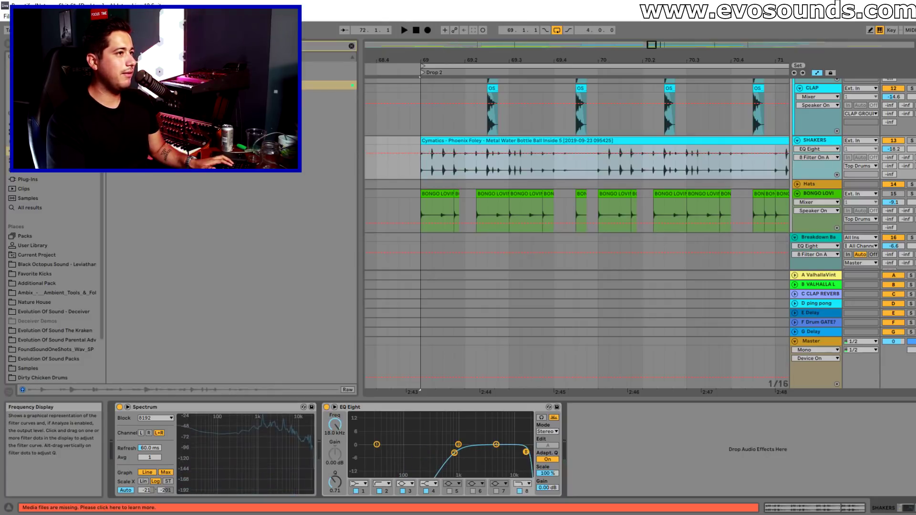
# Lower the SHAKERS volume to -26.8 dB and set the EQ Eight high cut to 9.18 kHz with Q 0.45 while auditioning.
pyautogui.moveTo(894, 148); pyautogui.dragTo(893, 162)
pyautogui.press('space')
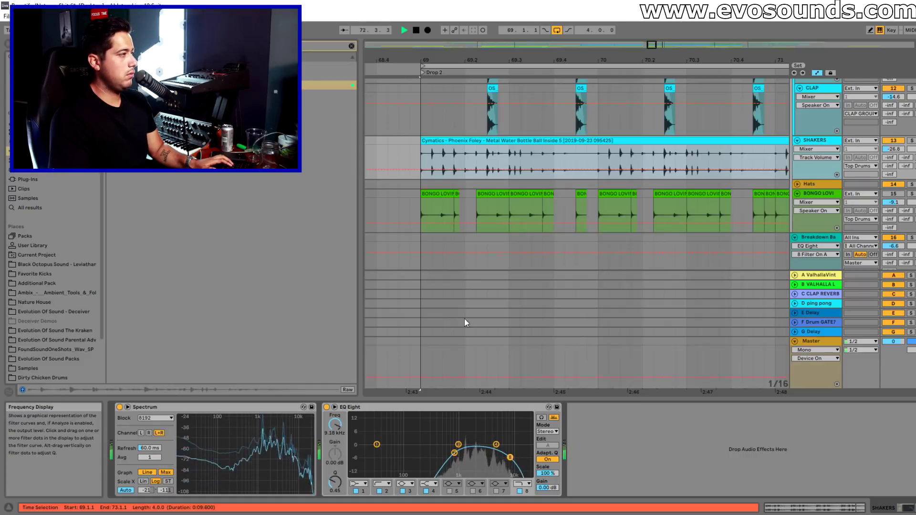
pyautogui.press('space')
# Add a Reverb after the EQ Eight on the SHAKERS track and set its Dry/Wet to 33 %.
pyautogui.click(351, 46)
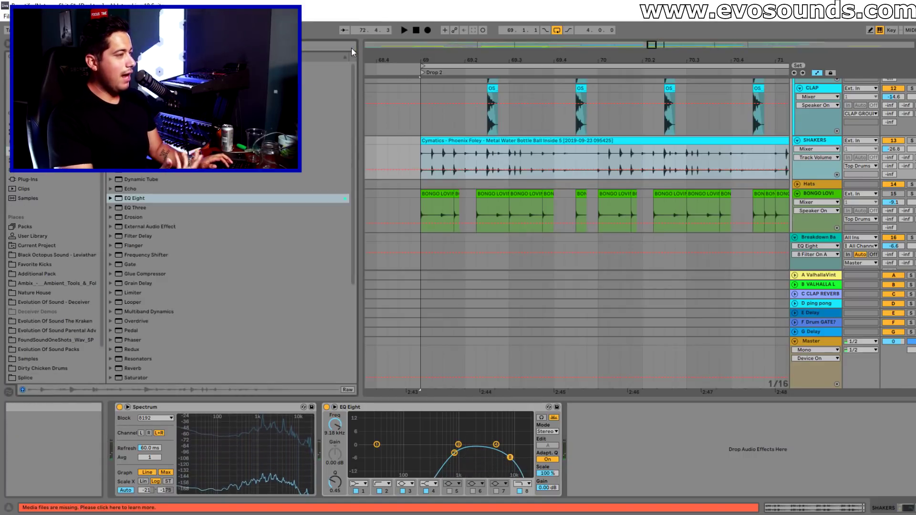
pyautogui.click(351, 47)
pyautogui.write('...')
pyautogui.moveTo(200, 94); pyautogui.dragTo(584, 463)
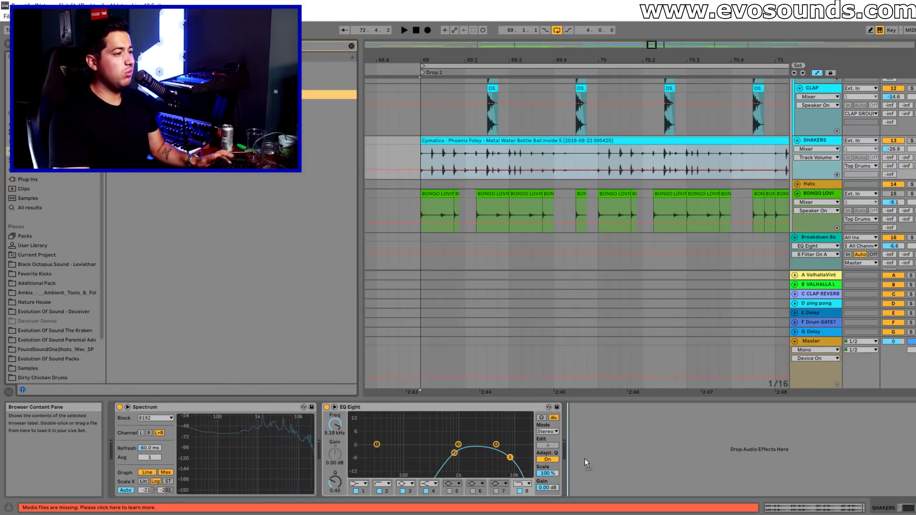
pyautogui.press('space')
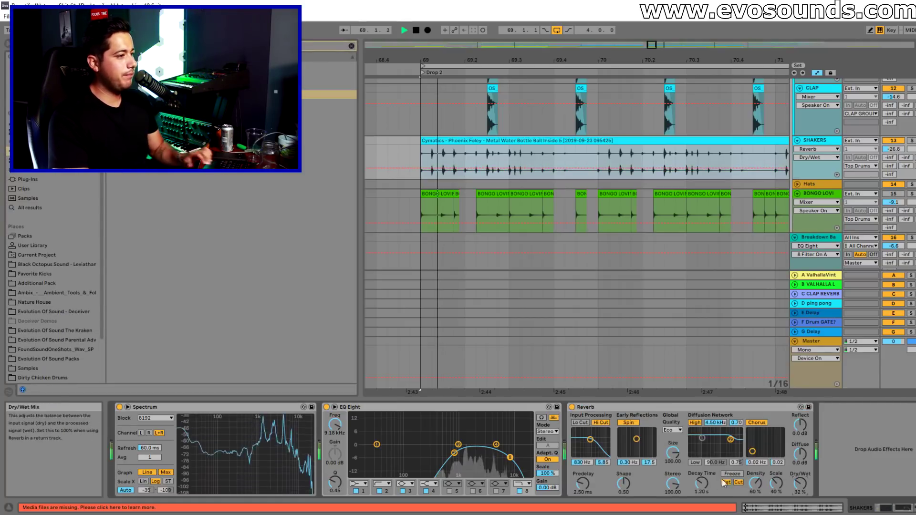
# Try a Delay device after the Reverb on the SHAKERS track and replace it with an Echo.
pyautogui.click(352, 46)
pyautogui.hotkey('ctrl', 'f')
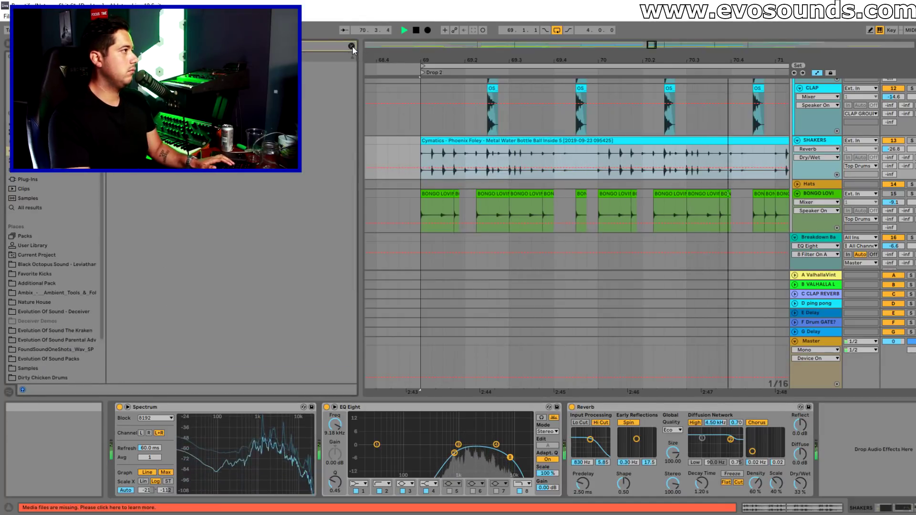
pyautogui.moveTo(328, 75); pyautogui.dragTo(858, 457)
pyautogui.press('space')
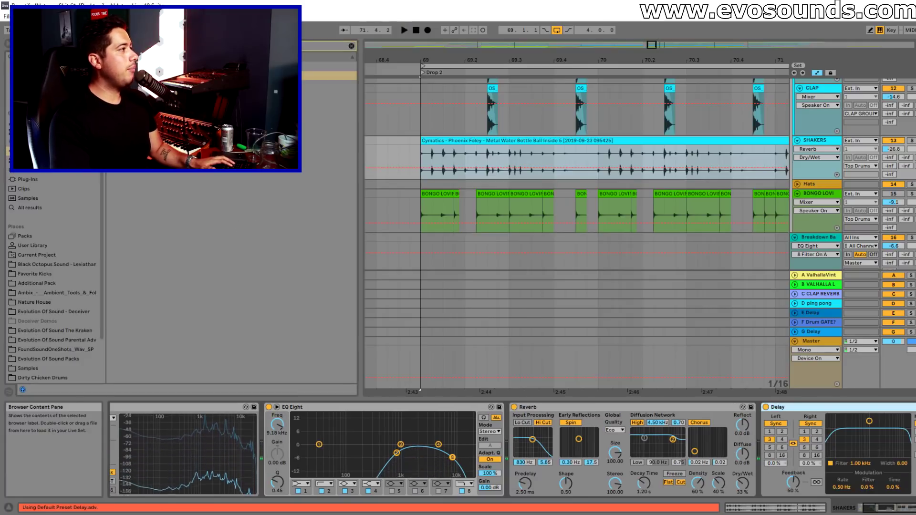
pyautogui.press('Down')
pyautogui.press('Return')
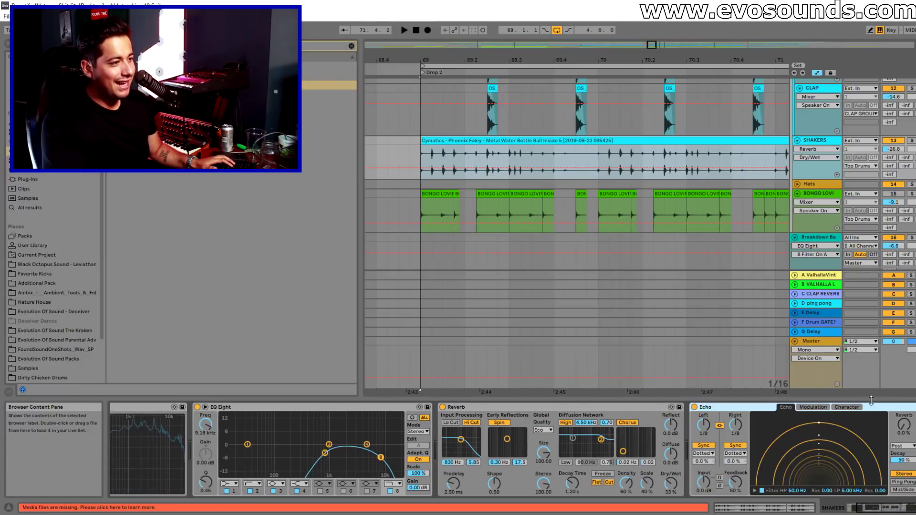
pyautogui.hotkey('ctrl', 'z')
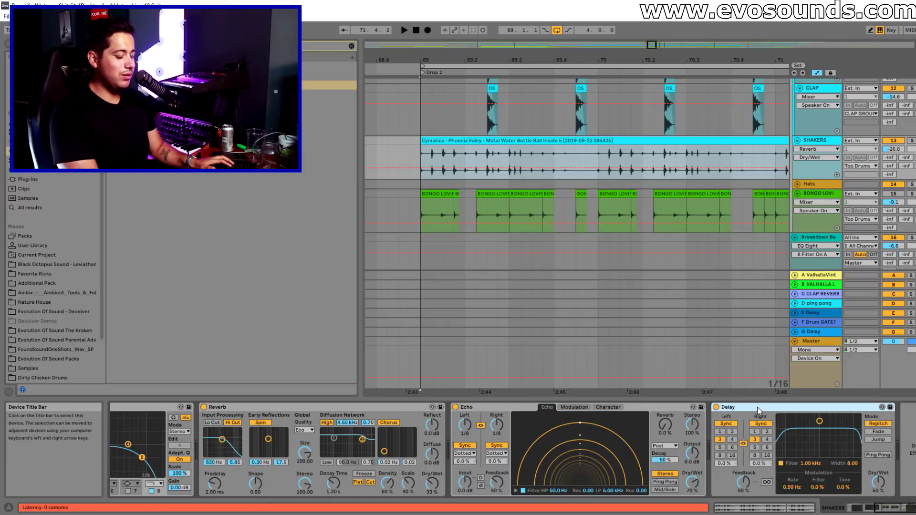
pyautogui.press('Delete')
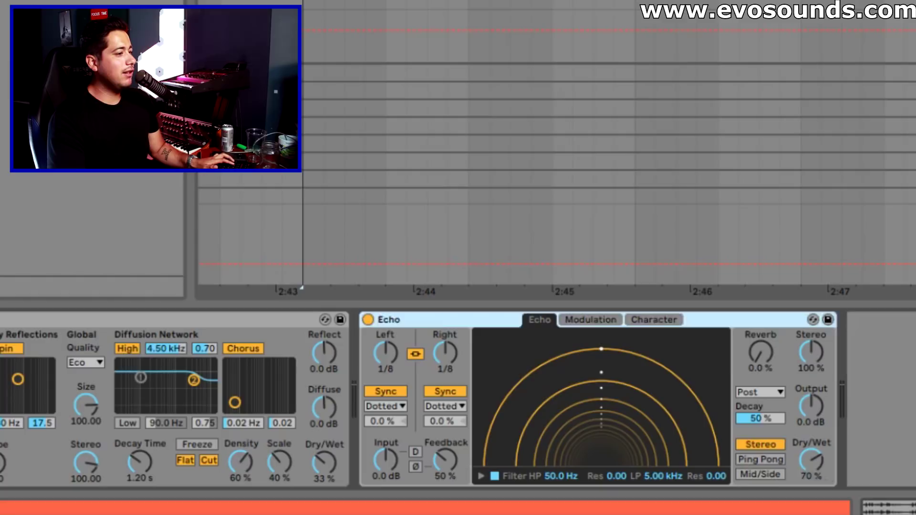
# Switch the Echo to Ping Pong mode and set its Dry/Wet to 35 % while auditioning the loop.
pyautogui.moveTo(825, 474); pyautogui.dragTo(817, 464)
pyautogui.click(775, 460)
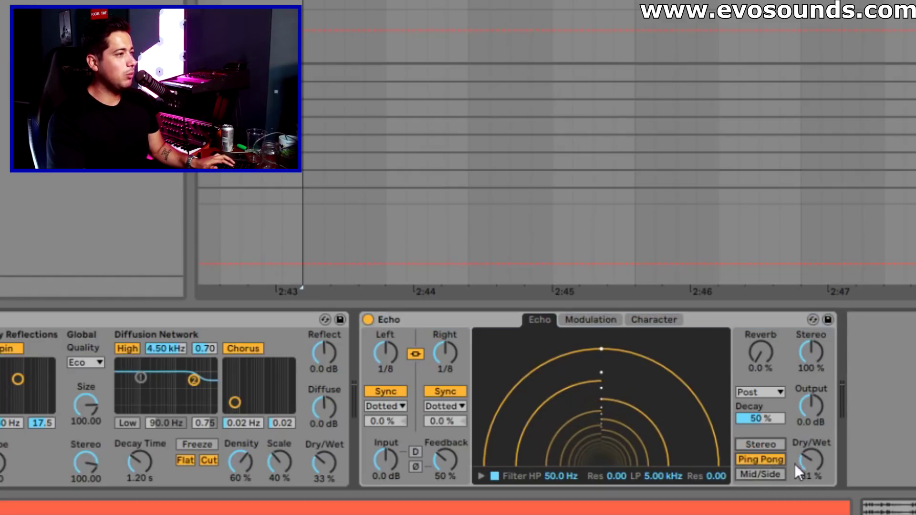
pyautogui.press('space')
pyautogui.moveTo(811, 460); pyautogui.dragTo(811, 456)
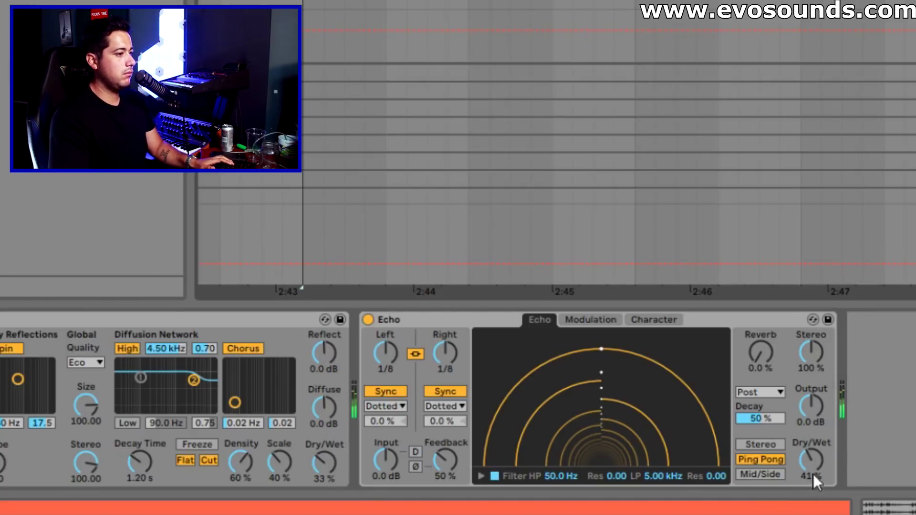
pyautogui.press('space')
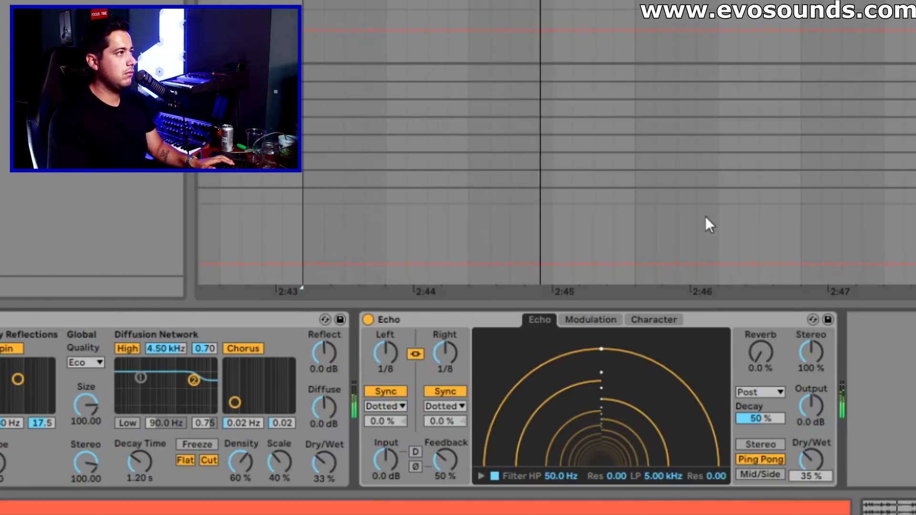
# Enable band 6 in the SHAKERS EQ Eight and cut 1.38 kHz by about 7.6 dB with a Q of 3.92.
pyautogui.scroll(-4, 705, 216)
pyautogui.scroll(1, 705, 216)
pyautogui.hscroll(1, 777, 145)
pyautogui.hscroll(-5, 458, 399)
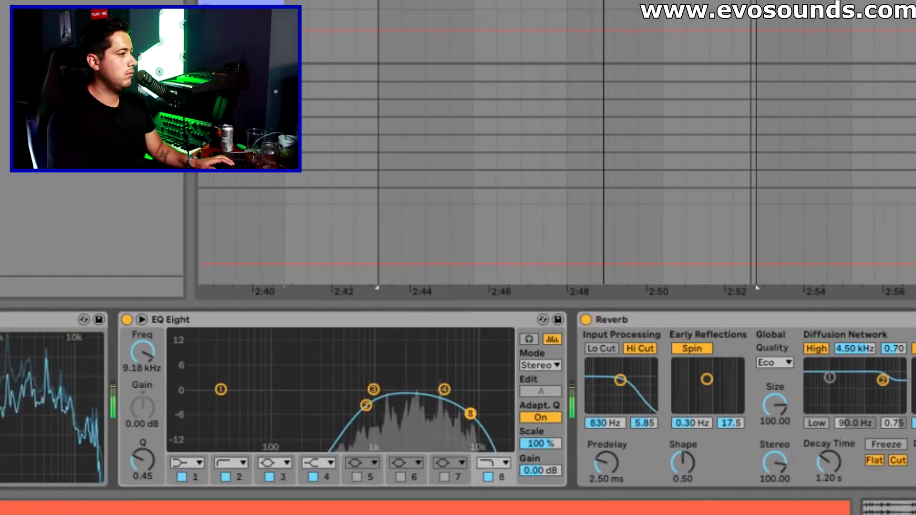
pyautogui.click(400, 476)
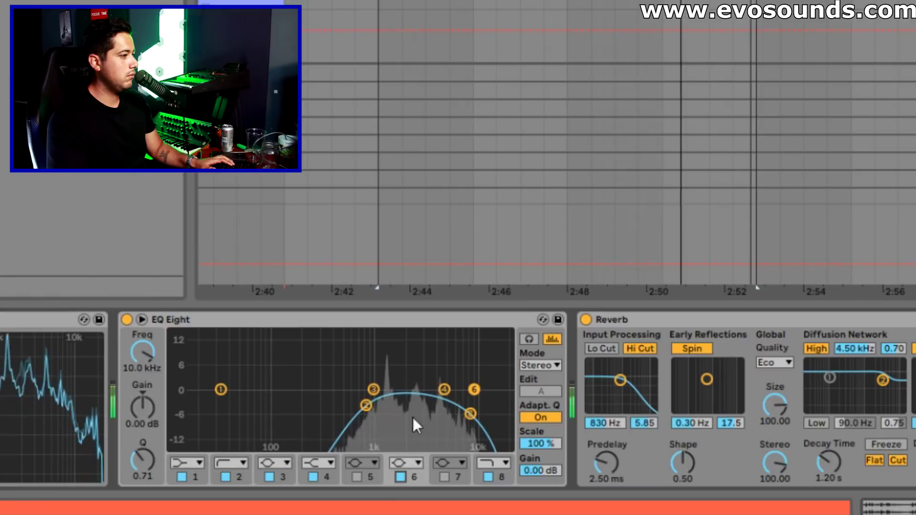
pyautogui.moveTo(474, 389); pyautogui.dragTo(384, 333)
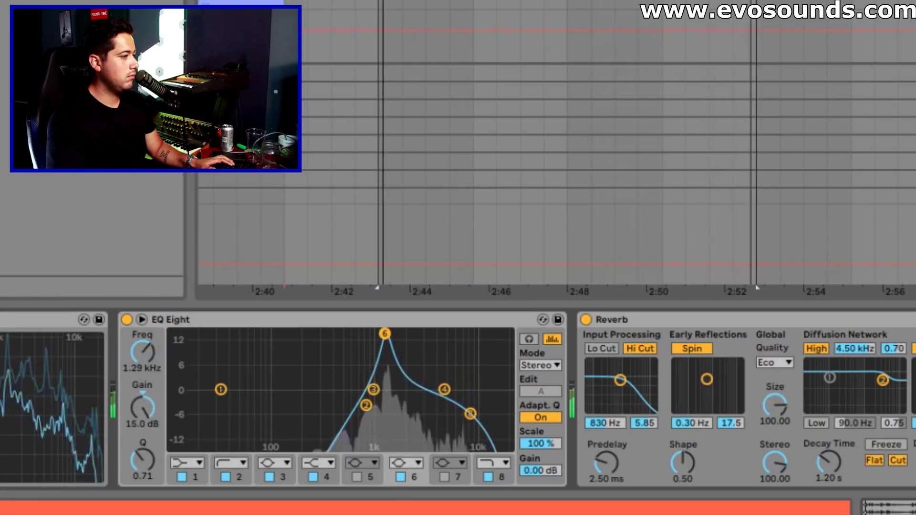
pyautogui.moveTo(142, 459); pyautogui.dragTo(143, 424)
pyautogui.moveTo(385, 333); pyautogui.dragTo(387, 418)
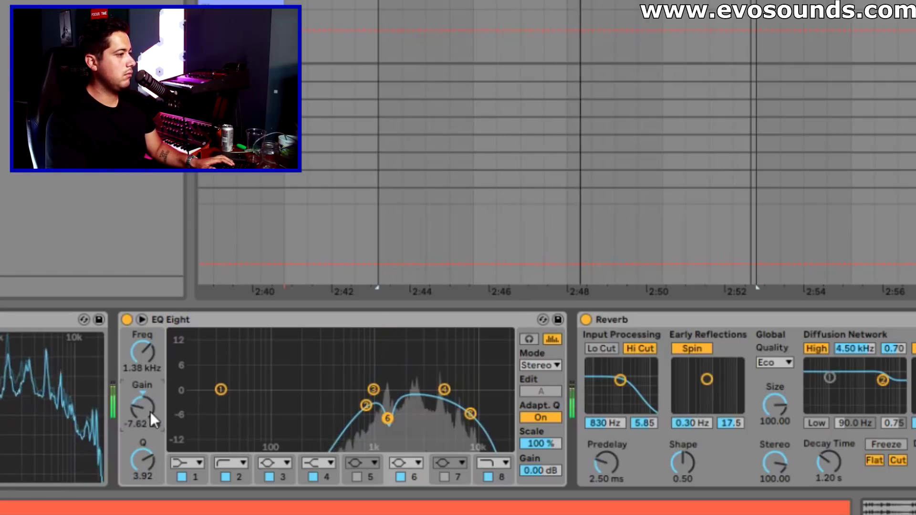
# Narrow EQ band 4 to a Q of 5.02, and sweep a tight boost on band 7 around 4.85 kHz before lowering its gain.
pyautogui.click(443, 391)
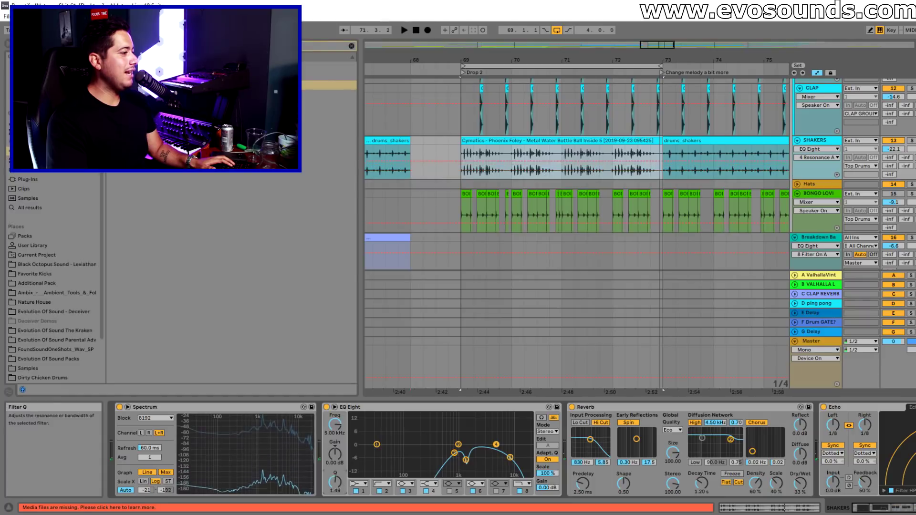
pyautogui.moveTo(335, 482); pyautogui.dragTo(338, 457)
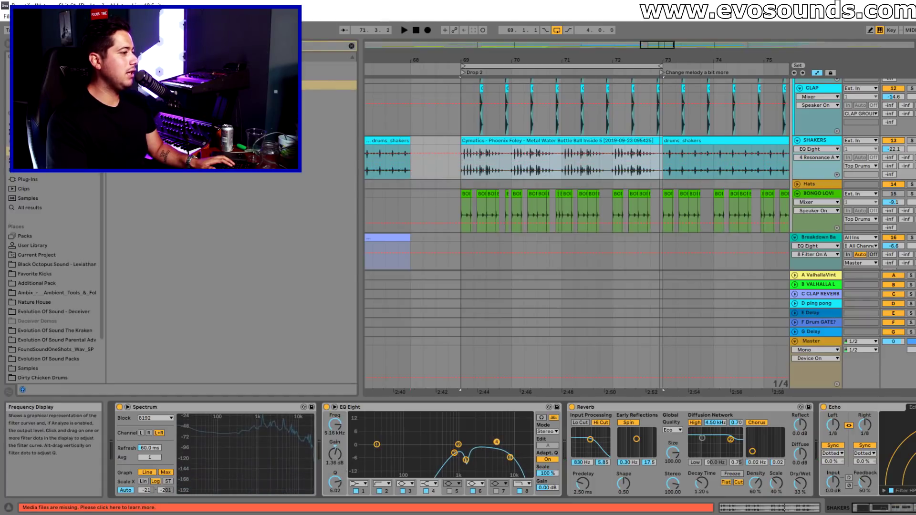
pyautogui.click(496, 490)
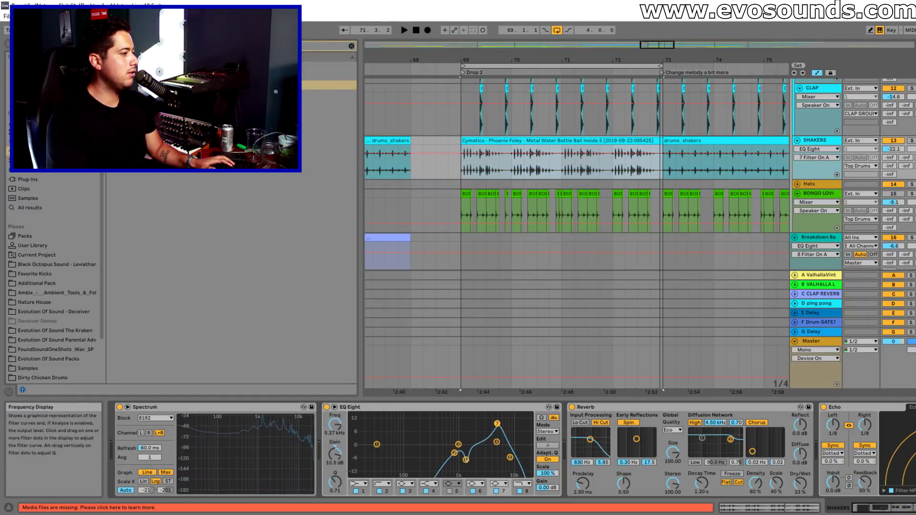
pyautogui.moveTo(334, 482); pyautogui.dragTo(334, 453)
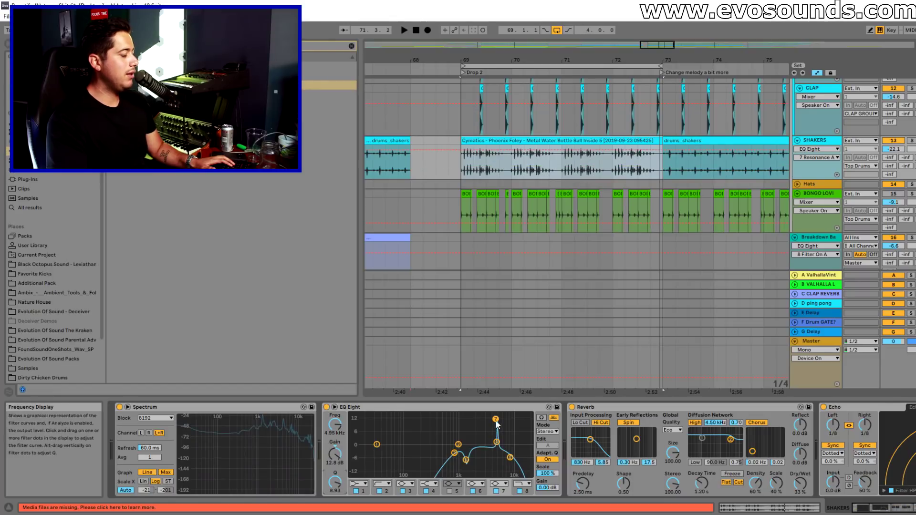
pyautogui.press('space')
pyautogui.moveTo(507, 416); pyautogui.dragTo(492, 414)
pyautogui.moveTo(335, 453); pyautogui.dragTo(335, 486)
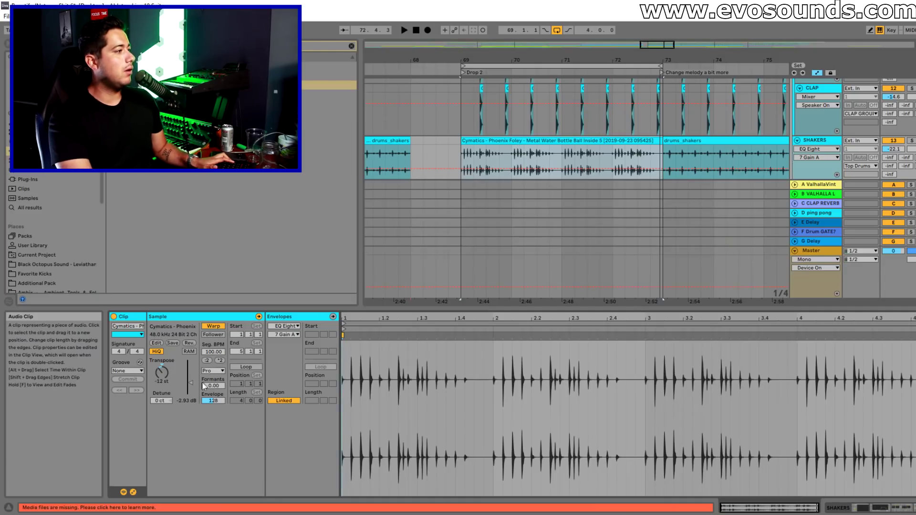
# Switch the shaker clip's warp mode to Texture and select its first bar, from 1.1.1 to 2.1.1.
pyautogui.click(207, 369)
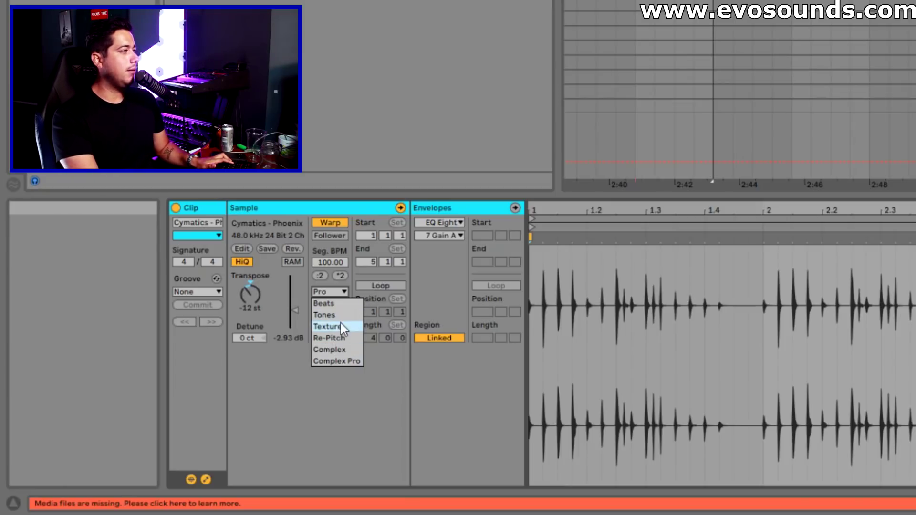
pyautogui.click(340, 322)
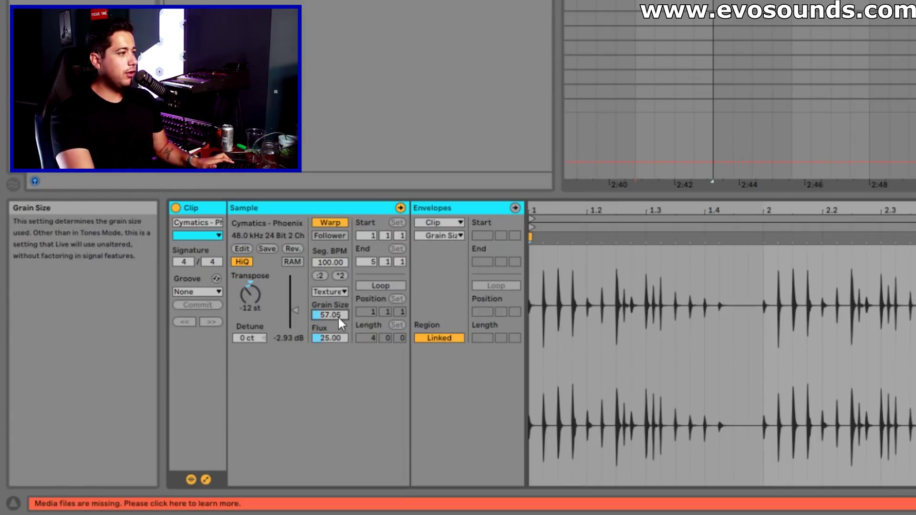
pyautogui.moveTo(636, 211); pyautogui.dragTo(513, 291)
pyautogui.moveTo(548, 210); pyautogui.dragTo(549, 183)
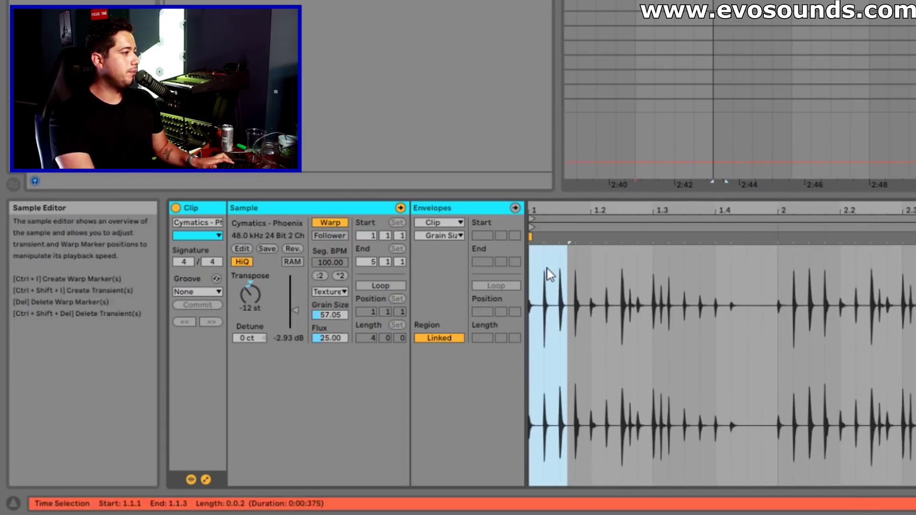
pyautogui.moveTo(529, 285); pyautogui.dragTo(775, 298)
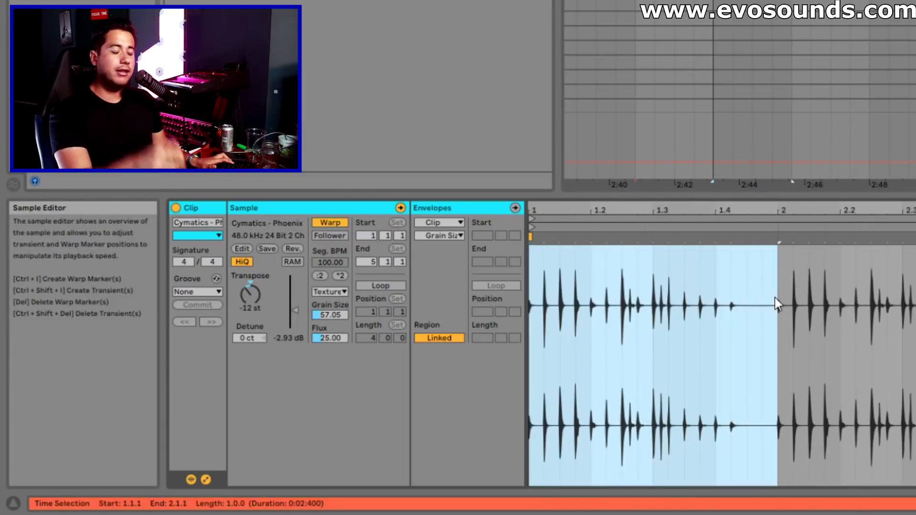
pyautogui.click(333, 344)
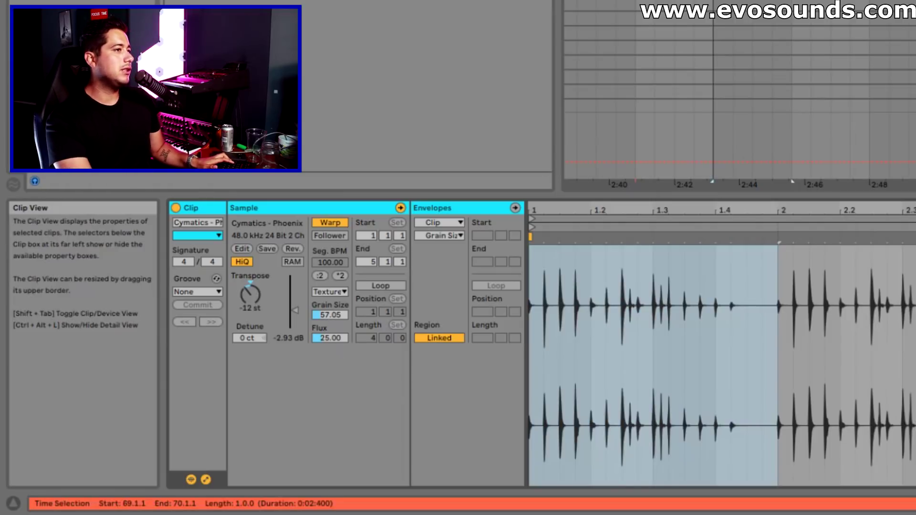
# Audition the soloed shaker while trying a Texture Grain Size of 40.74 and a Flux of 100.
pyautogui.press('space')
pyautogui.moveTo(329, 315); pyautogui.dragTo(333, 295)
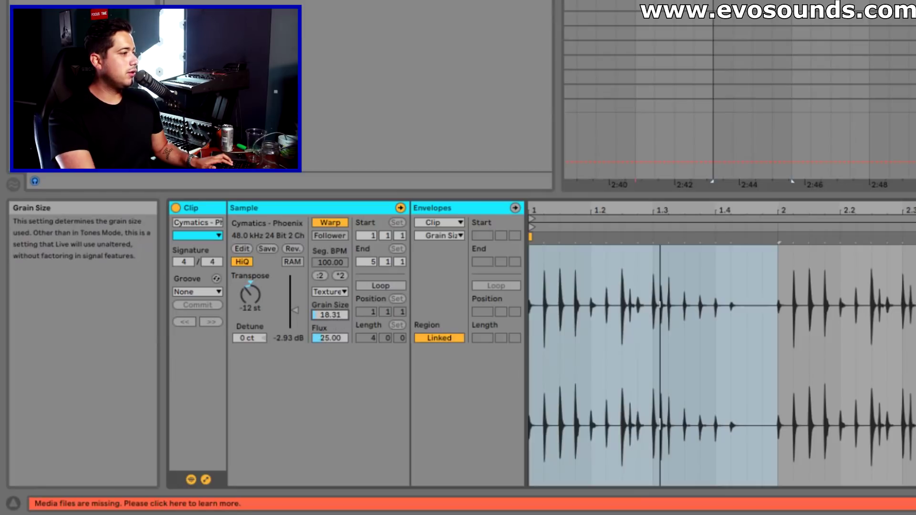
pyautogui.moveTo(334, 336); pyautogui.dragTo(334, 305)
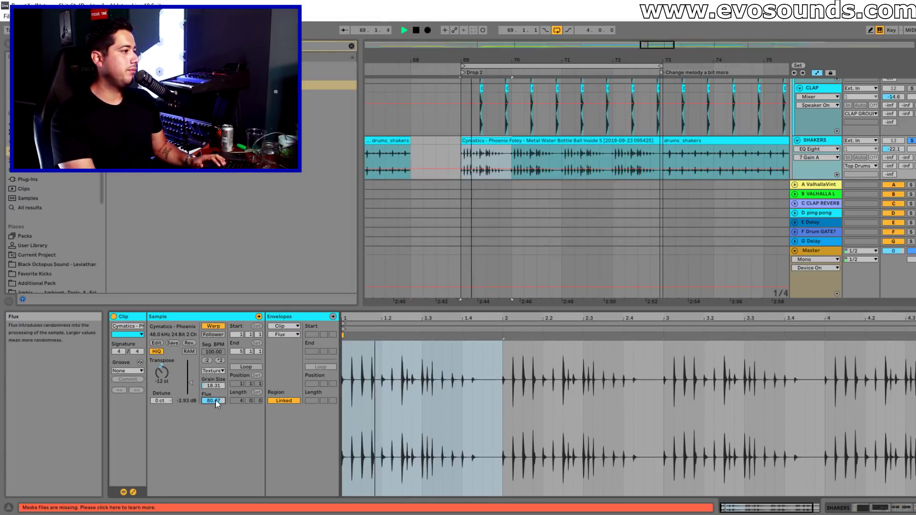
pyautogui.moveTo(215, 400)
pyautogui.mouseDown()
pyautogui.moveTo(215, 360)
pyautogui.moveTo(217, 394)
pyautogui.mouseUp()
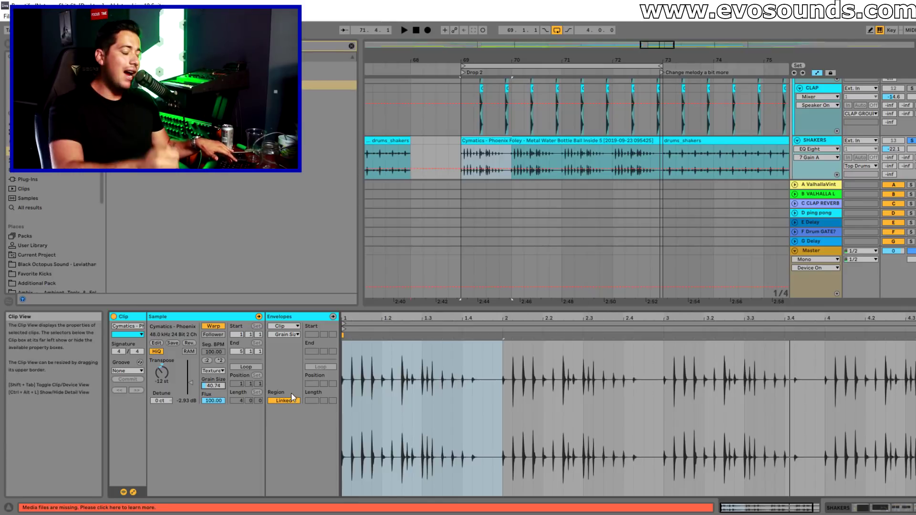
# Unsolo SHAKERS, raise the Texture Grain Size and set Flux to about 33.6 while playing the full mix.
pyautogui.click(908, 140)
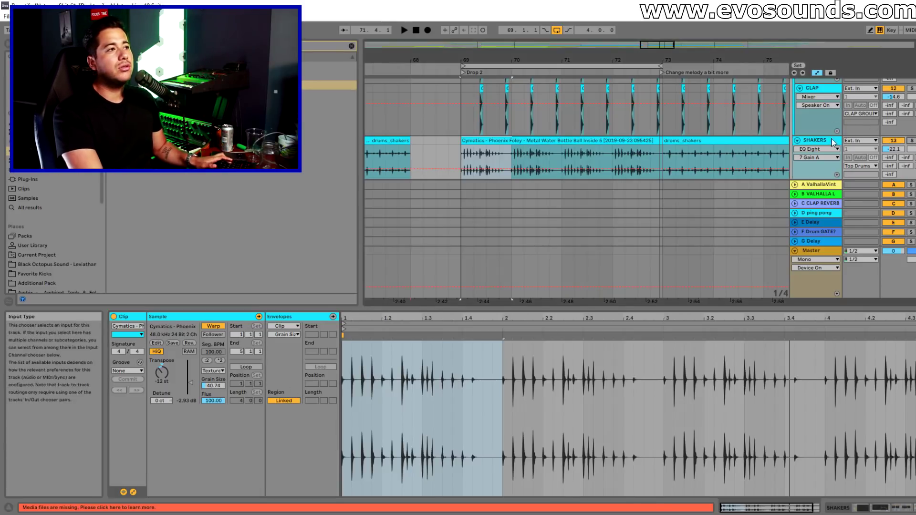
pyautogui.press('space')
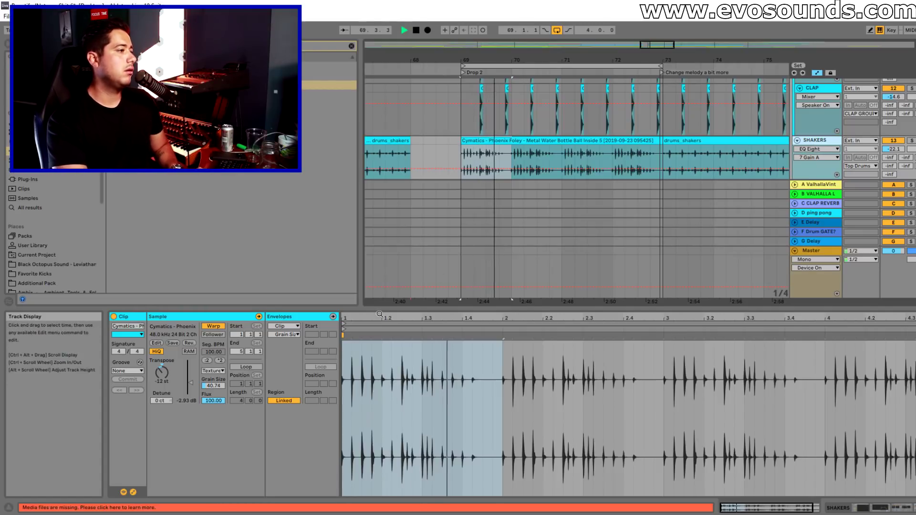
pyautogui.moveTo(213, 386); pyautogui.dragTo(212, 367)
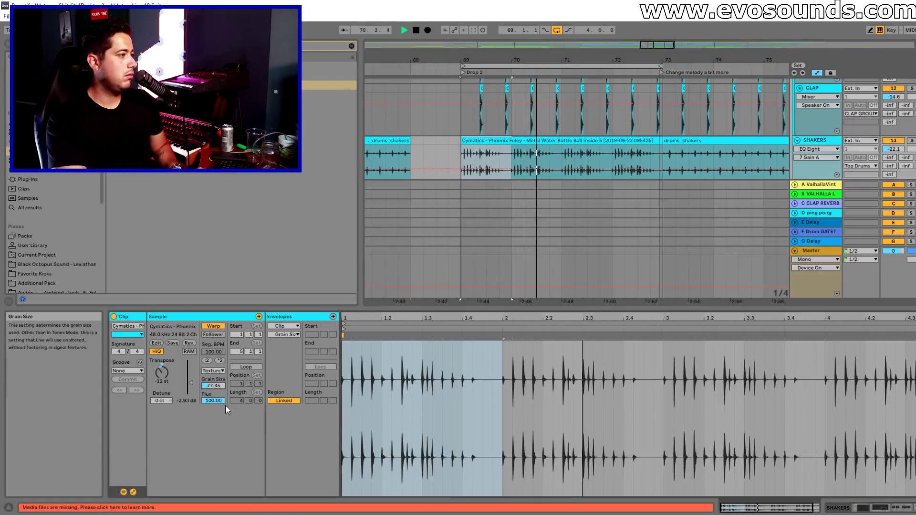
pyautogui.moveTo(217, 401); pyautogui.dragTo(219, 441)
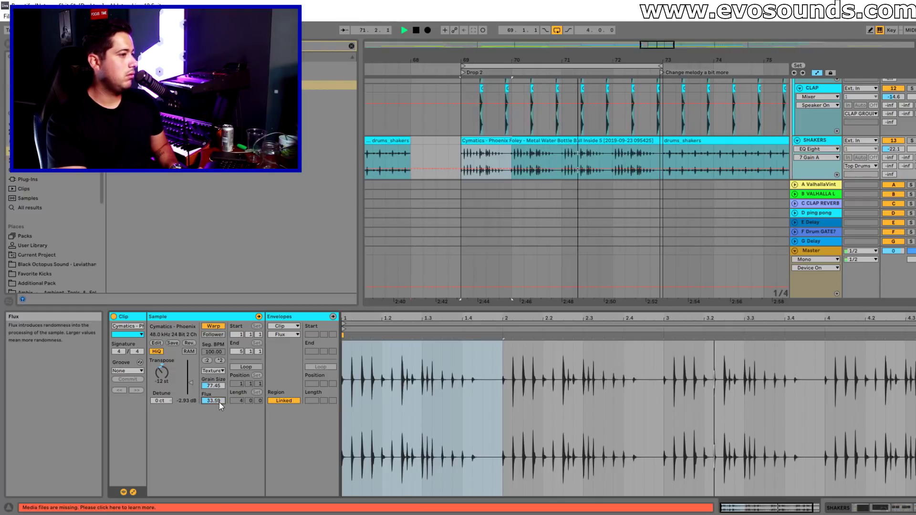
pyautogui.moveTo(217, 388); pyautogui.dragTo(217, 382)
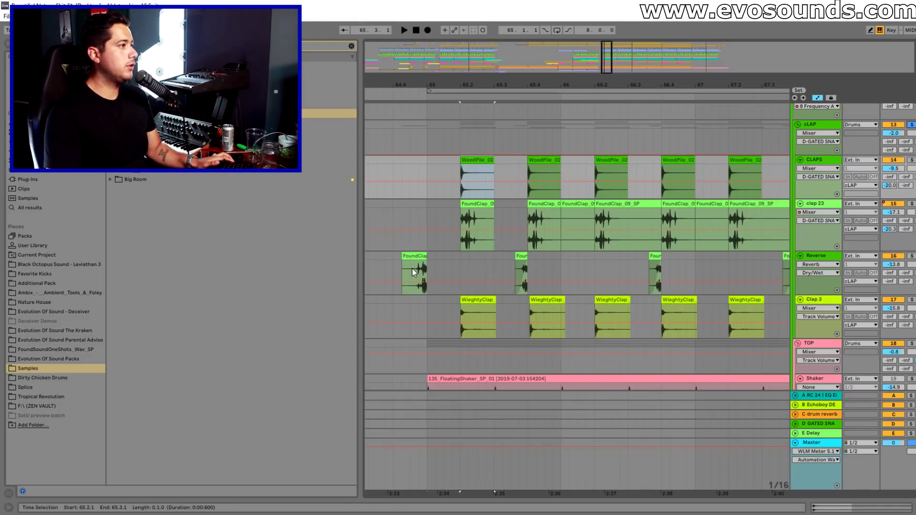
# In the project with the layered claps, move the Clap 3 track above the Reverse track.
pyautogui.click(475, 200)
pyautogui.moveTo(820, 304); pyautogui.dragTo(821, 265)
pyautogui.scroll(-2, 573, 298)
pyautogui.click(517, 275)
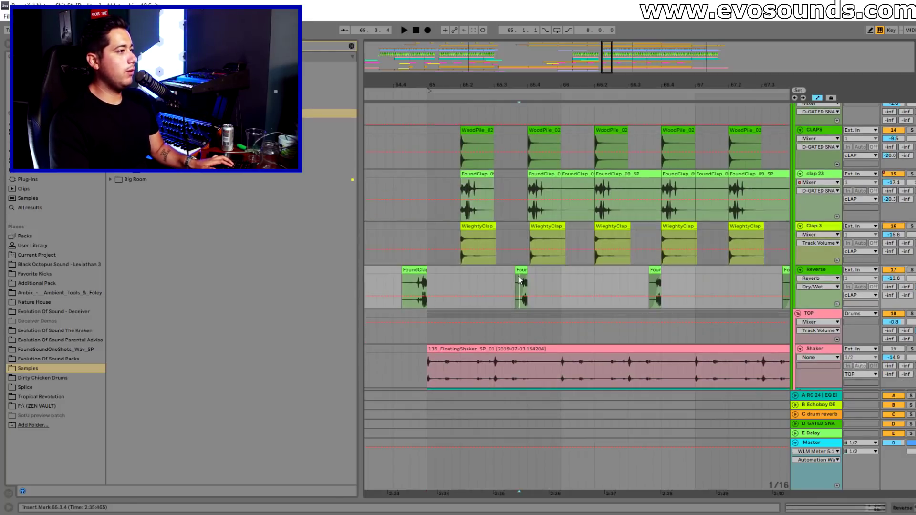
# Play the clap layers together with the shaker from bar 65, then stop playback.
pyautogui.click(425, 144)
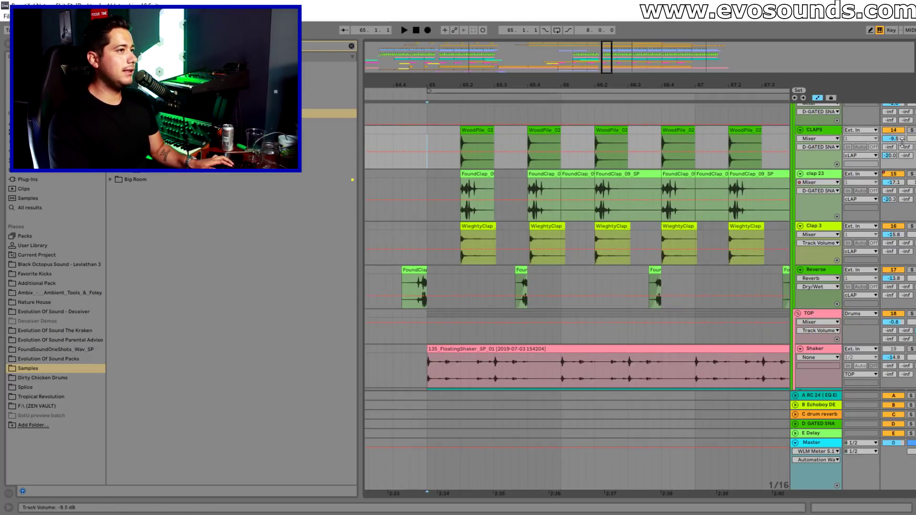
pyautogui.scroll(1, 908, 118)
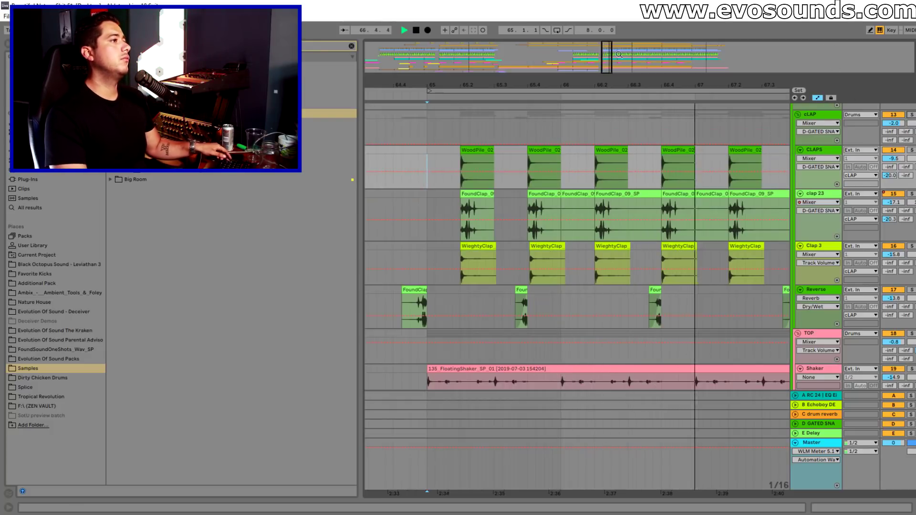
pyautogui.moveTo(592, 85); pyautogui.dragTo(487, 76)
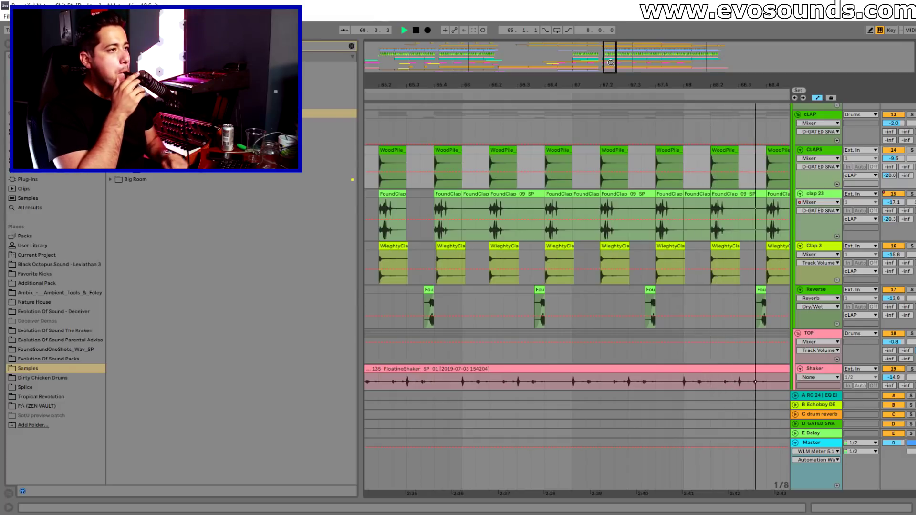
pyautogui.moveTo(591, 85); pyautogui.dragTo(603, 51)
pyautogui.press('space')
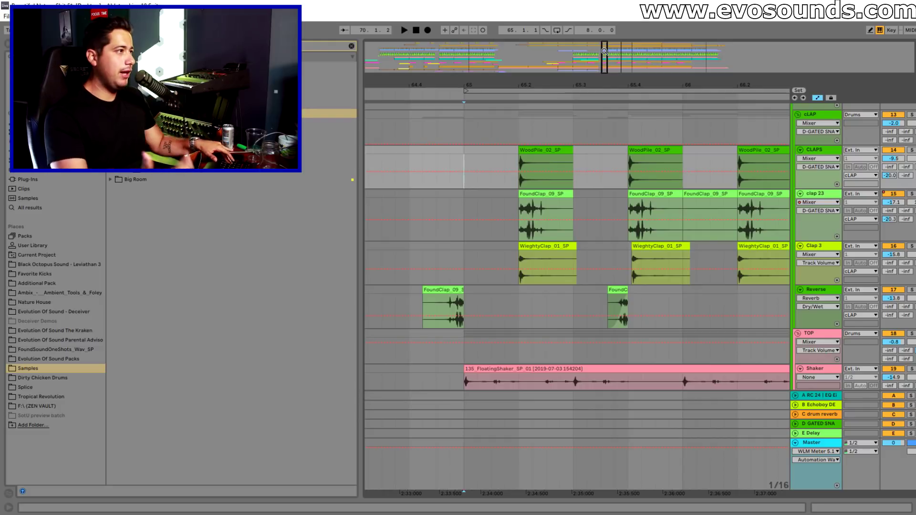
# Audition the WoodPile_02_SP layer on CLAPS, then the FoundClap_09_SP layer on clap 23, soloing each and showing clap 23's devices.
pyautogui.click(527, 152)
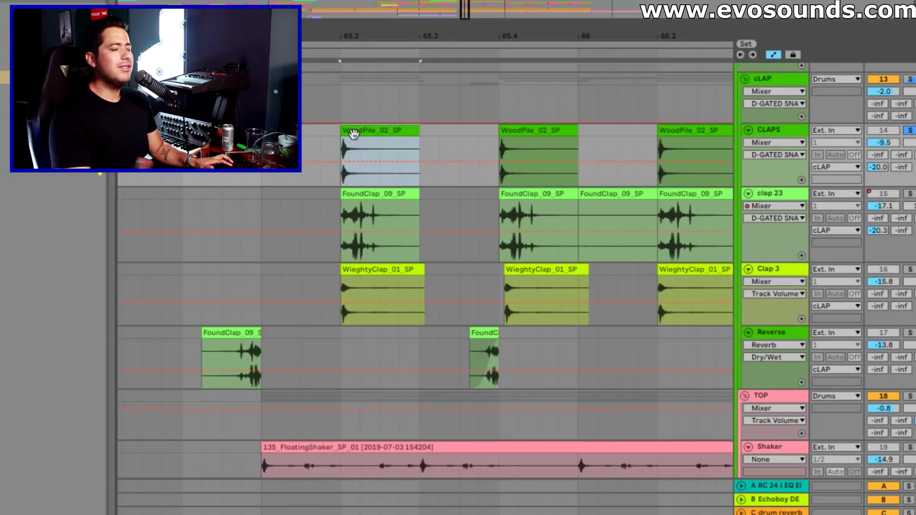
pyautogui.click(909, 194)
pyautogui.click(404, 194)
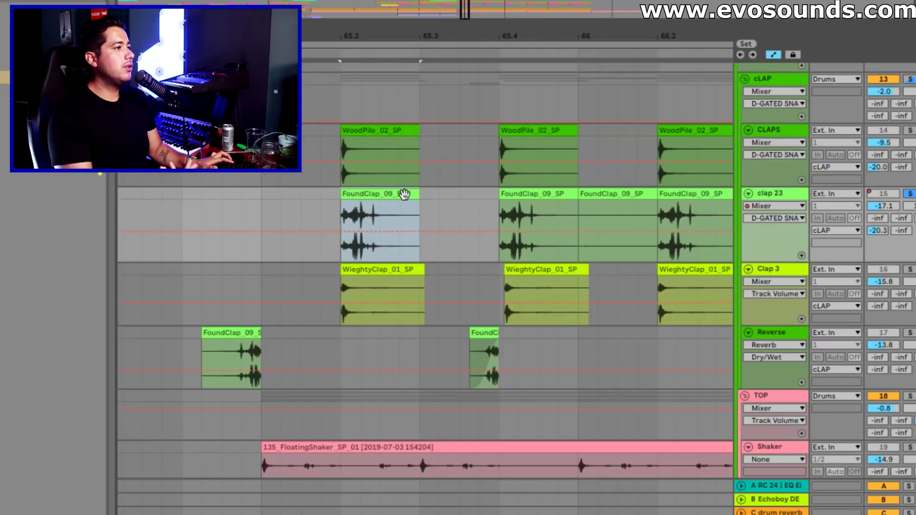
pyautogui.moveTo(481, 5); pyautogui.dragTo(480, 19)
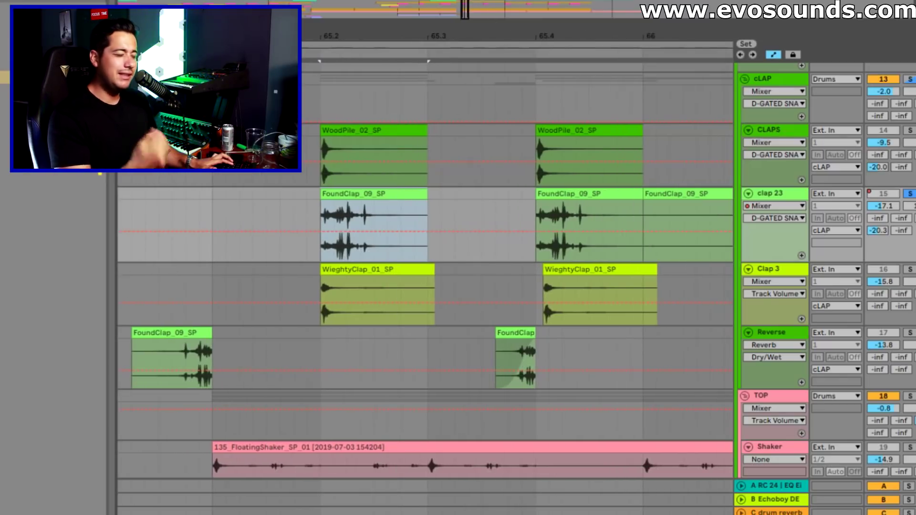
pyautogui.doubleClick(777, 194)
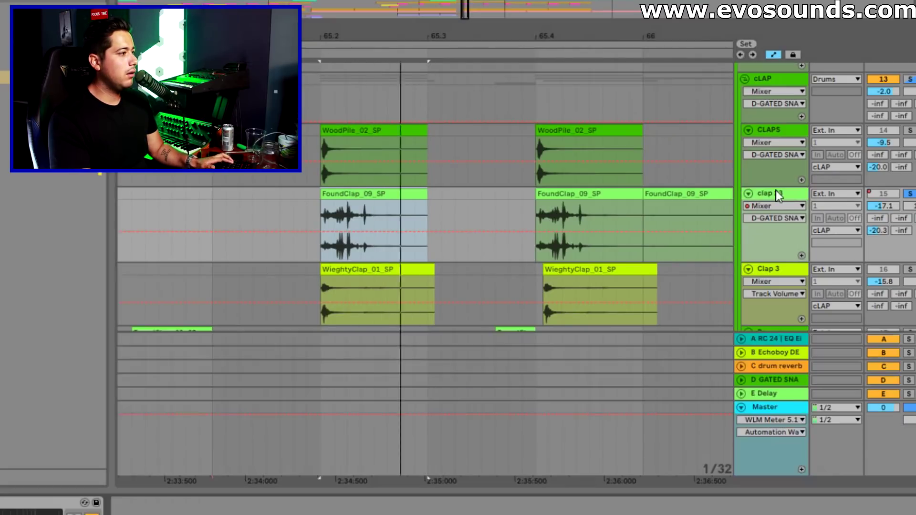
pyautogui.scroll(-2, 799, 249)
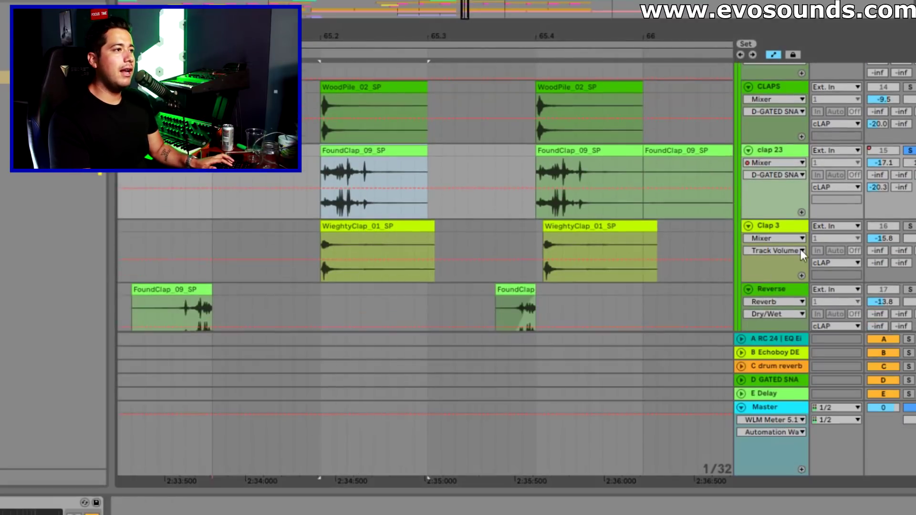
# Solo the Clap 3 layer, then audition the reversed FoundClap_09_SP clip before beat 65.4 on the soloed Reverse track.
pyautogui.click(805, 225)
pyautogui.click(909, 227)
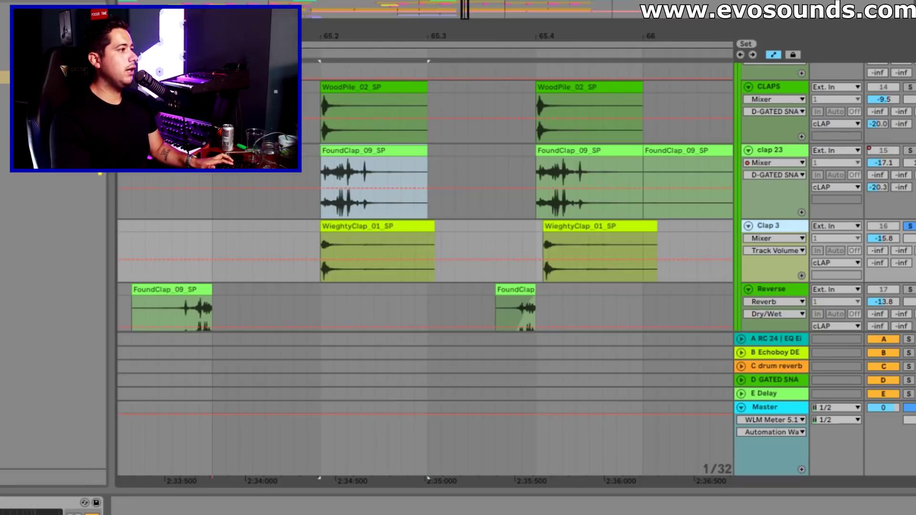
pyautogui.scroll(-3, 494, 262)
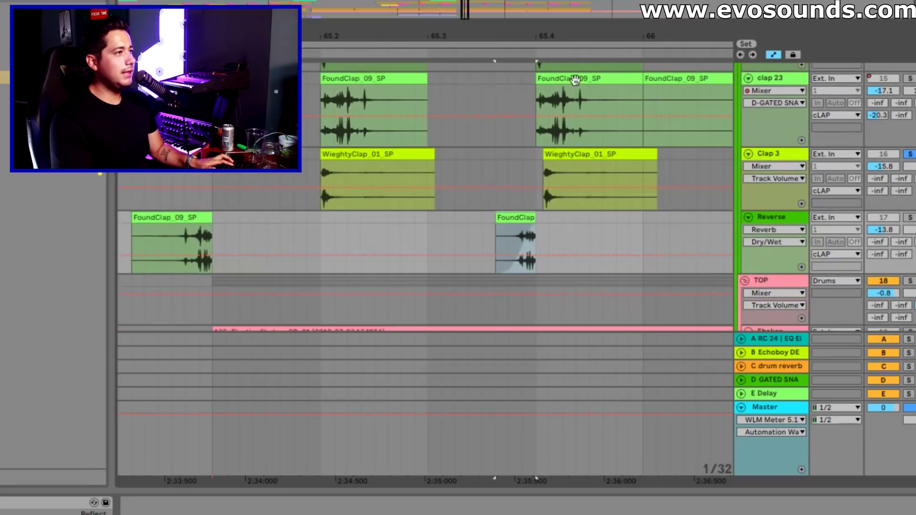
pyautogui.click(575, 81)
pyautogui.click(514, 217)
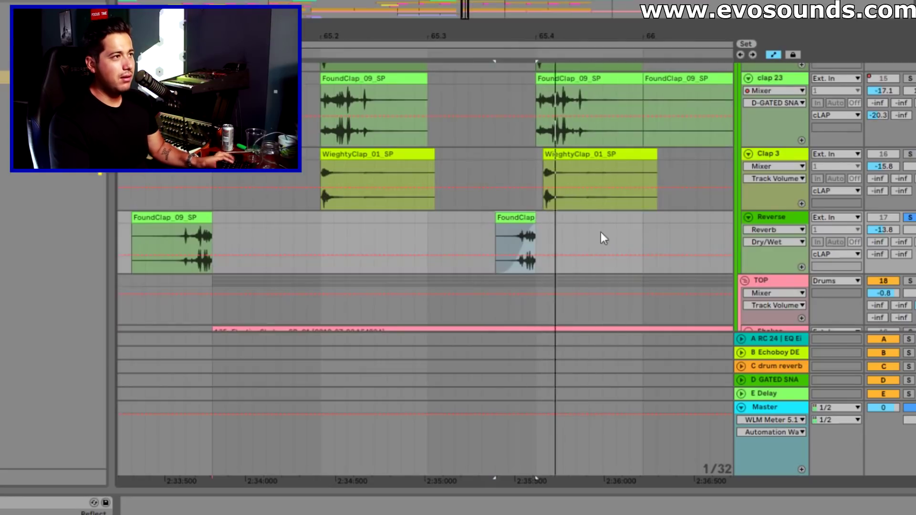
# Audition all the layers of the soloed cLAP group together around beat 65.4.
pyautogui.scroll(6, 668, 233)
pyautogui.press('space')
pyautogui.press('space')
pyautogui.press('space')
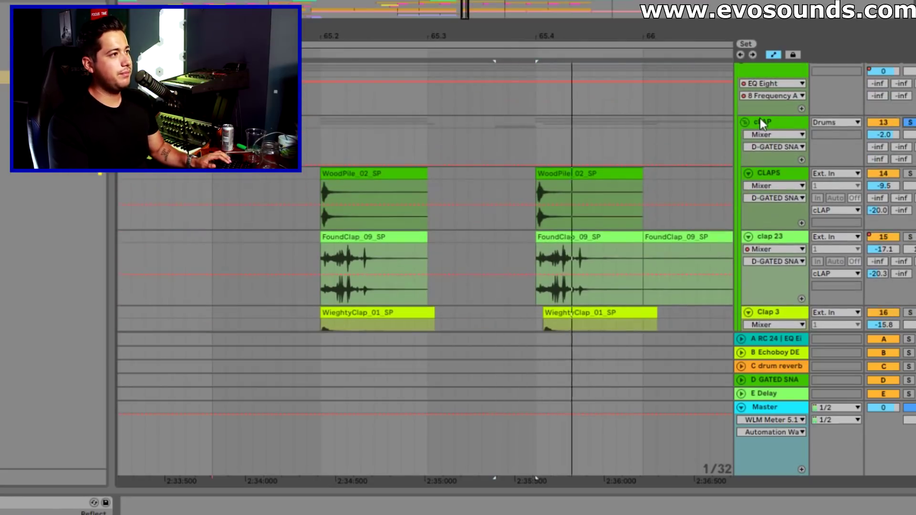
pyautogui.press('space')
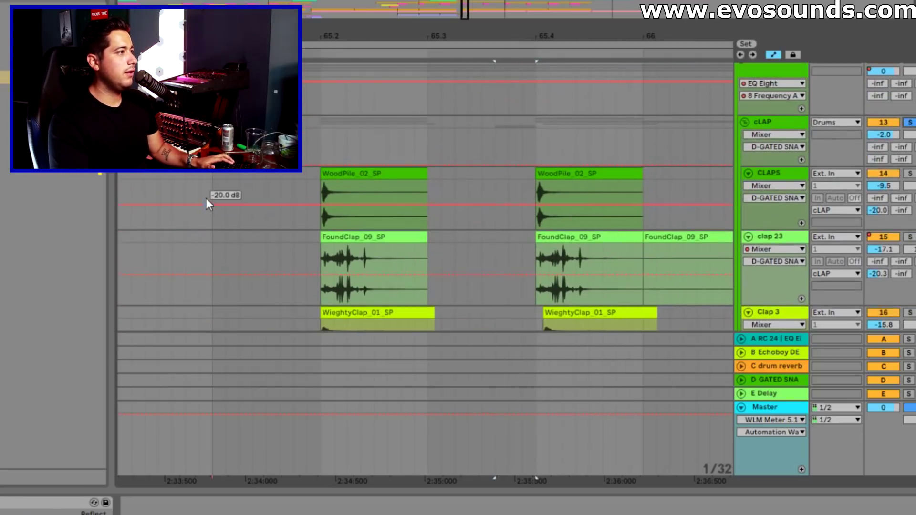
# Play the layered clap pattern from bar 65 into bar 67, viewing more bars of the CLAPS, clap 23, Clap 3 and Reverse tracks.
pyautogui.click(210, 201)
pyautogui.scroll(1, 632, 171)
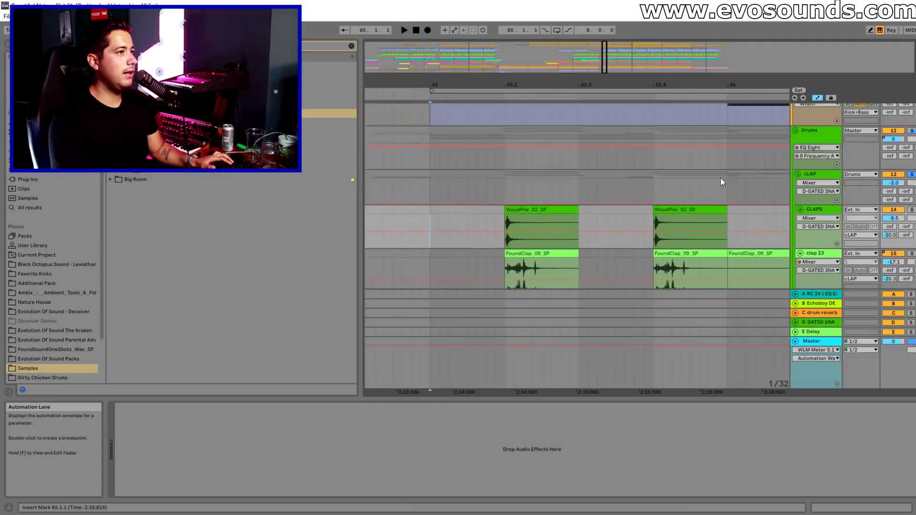
pyautogui.scroll(2, 722, 182)
pyautogui.click(910, 191)
pyautogui.press('space')
pyautogui.scroll(-2, 691, 210)
pyautogui.scroll(-2, 668, 208)
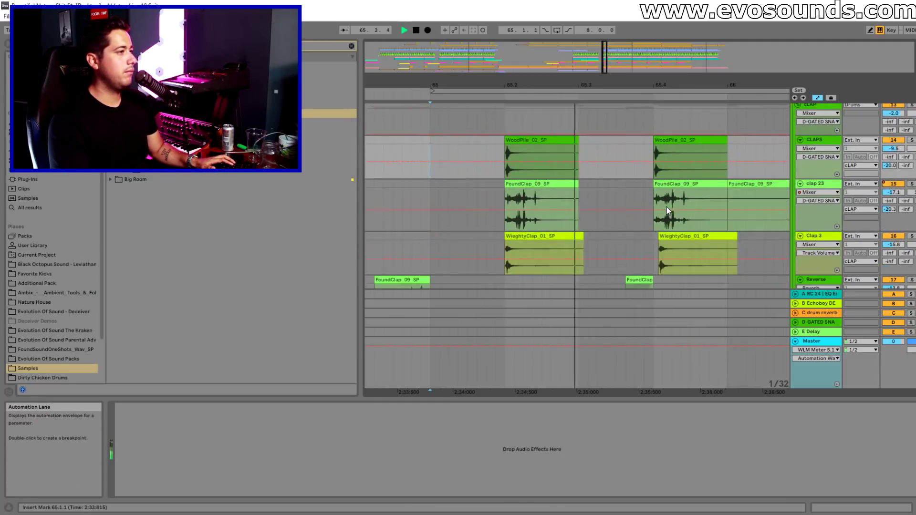
pyautogui.moveTo(555, 85); pyautogui.dragTo(493, 60)
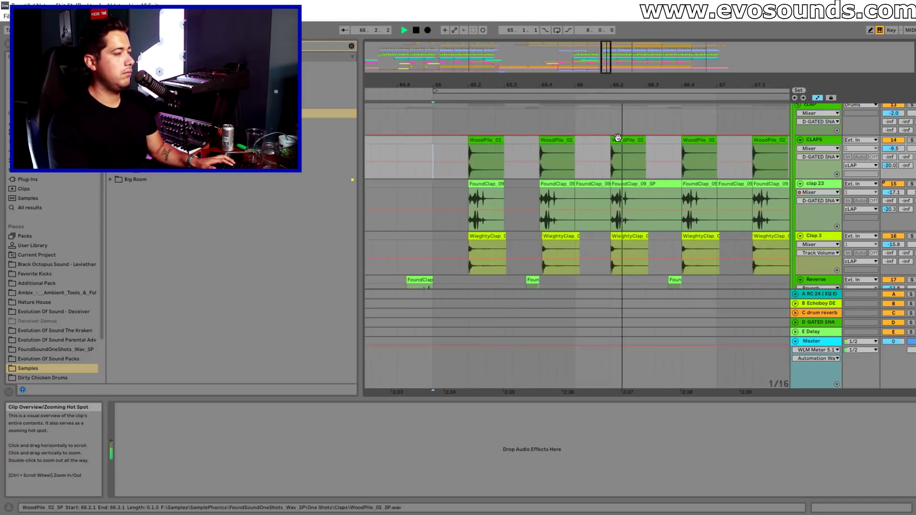
pyautogui.scroll(-2, 651, 115)
pyautogui.scroll(1, 615, 172)
pyautogui.scroll(1, 614, 172)
pyautogui.press('space')
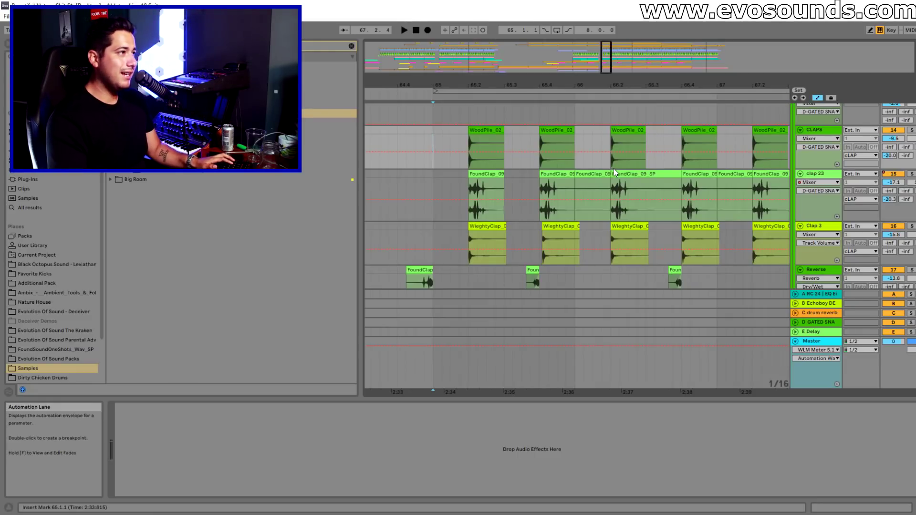
# Show the devices of the IntenseLeaves track below the kick, solo it, and select its first clip at bar 65.
pyautogui.scroll(8, 612, 168)
pyautogui.click(816, 188)
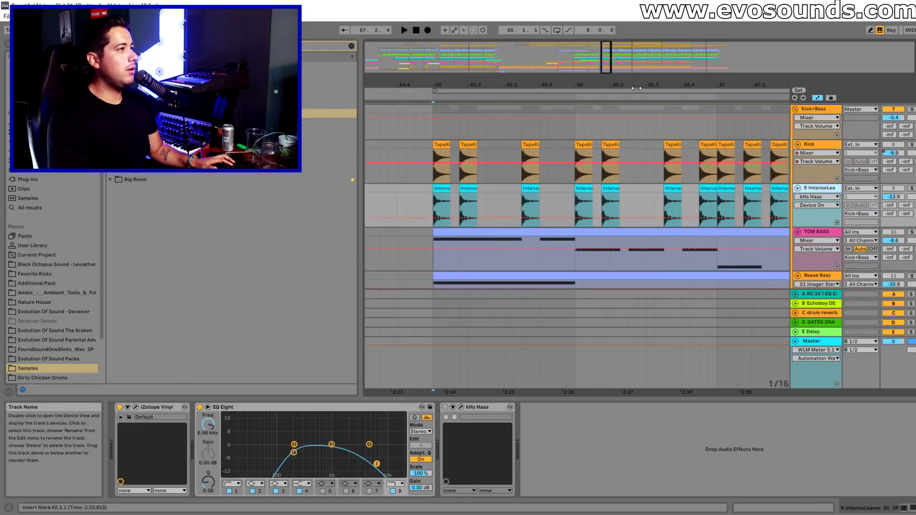
pyautogui.moveTo(624, 85); pyautogui.dragTo(631, 120)
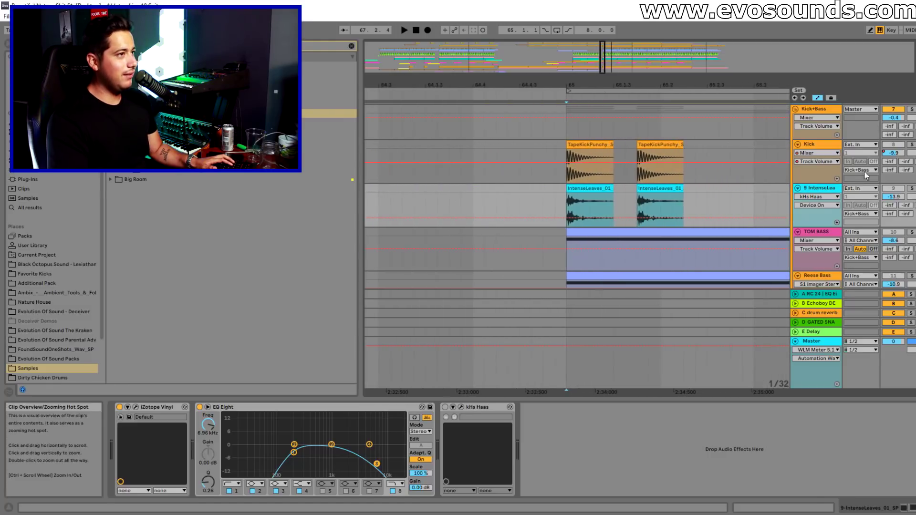
pyautogui.click(910, 188)
pyautogui.click(592, 189)
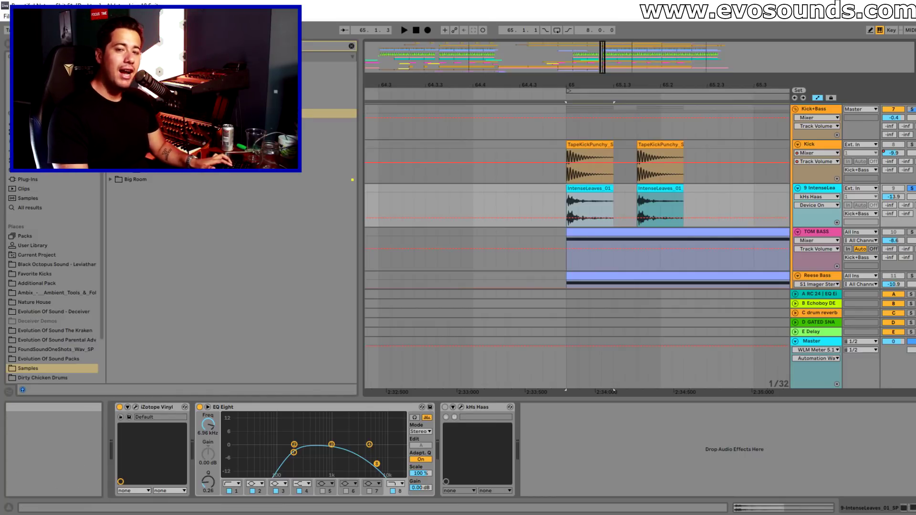
# Audition the TapeKickPunchy kick soloed from bar 65, then play it again after switching the IntenseLeaves layer's solo state.
pyautogui.moveTo(599, 61); pyautogui.dragTo(603, 60)
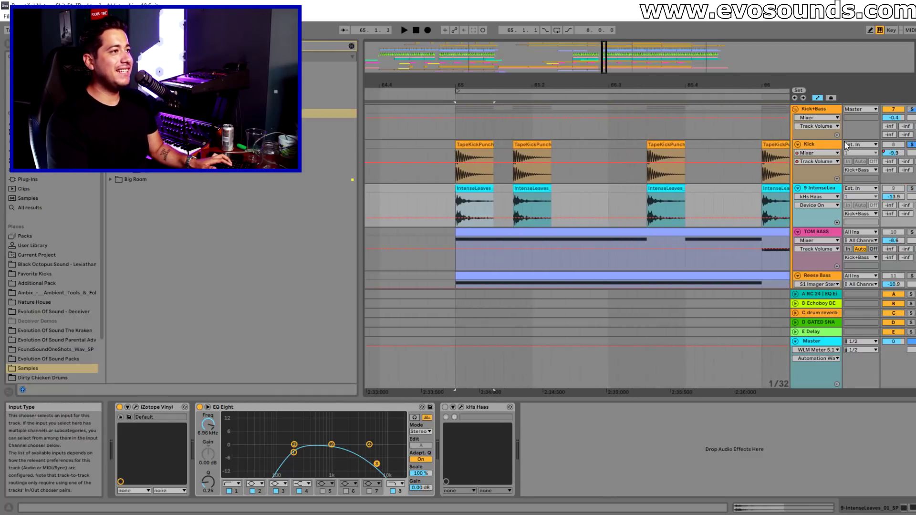
pyautogui.click(911, 144)
pyautogui.press('space')
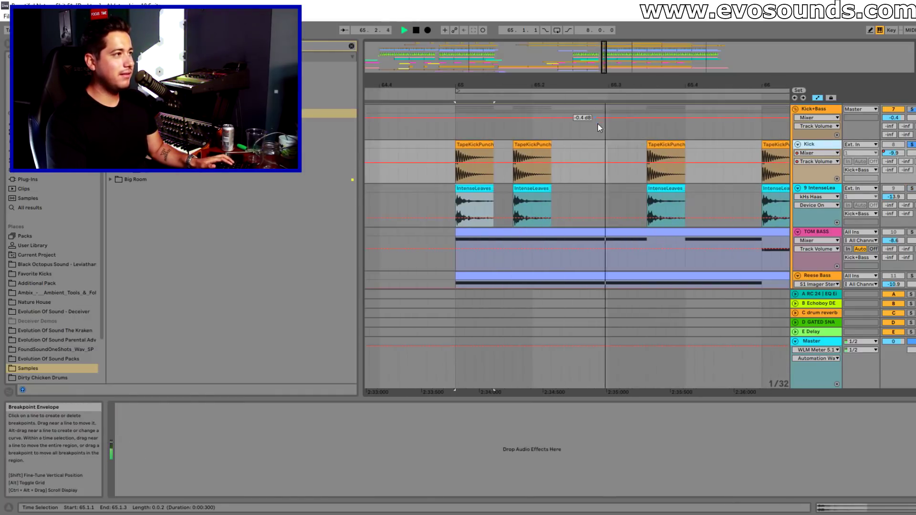
pyautogui.press('space')
pyautogui.click(910, 188)
pyautogui.press('space')
pyautogui.press('space')
# Solo the Kick+Bass group and play the foley-layered kick with the bass from bar 65 into bar 68, then stop playback.
pyautogui.click(911, 110)
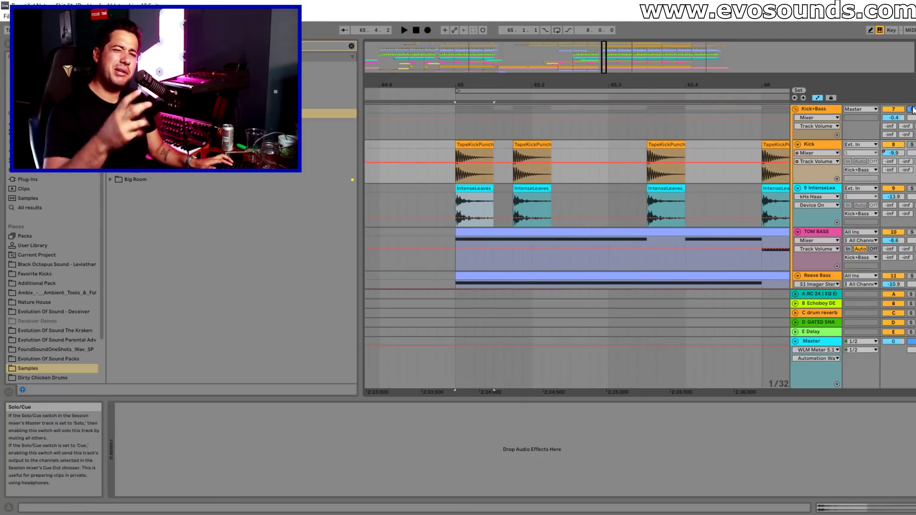
pyautogui.press('space')
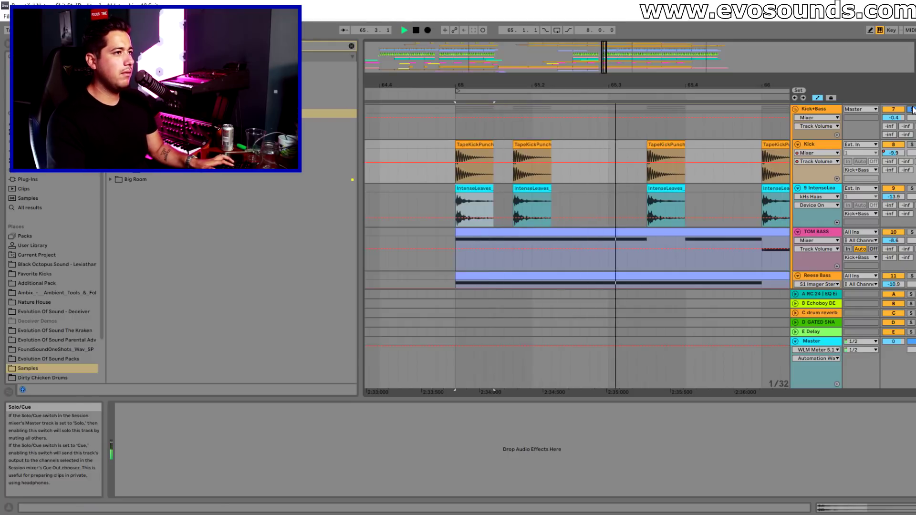
pyautogui.moveTo(619, 85); pyautogui.dragTo(604, 85)
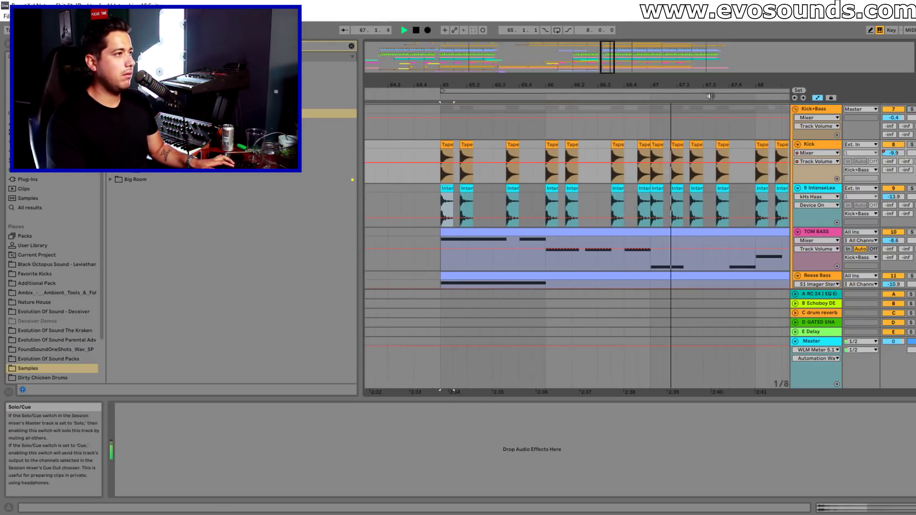
pyautogui.moveTo(705, 86); pyautogui.dragTo(542, 78)
pyautogui.moveTo(422, 85); pyautogui.dragTo(422, 82)
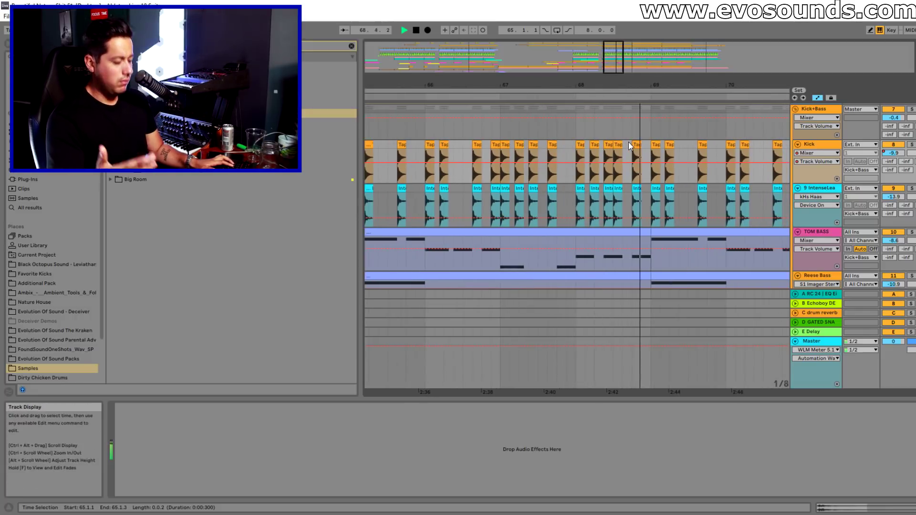
pyautogui.press('space')
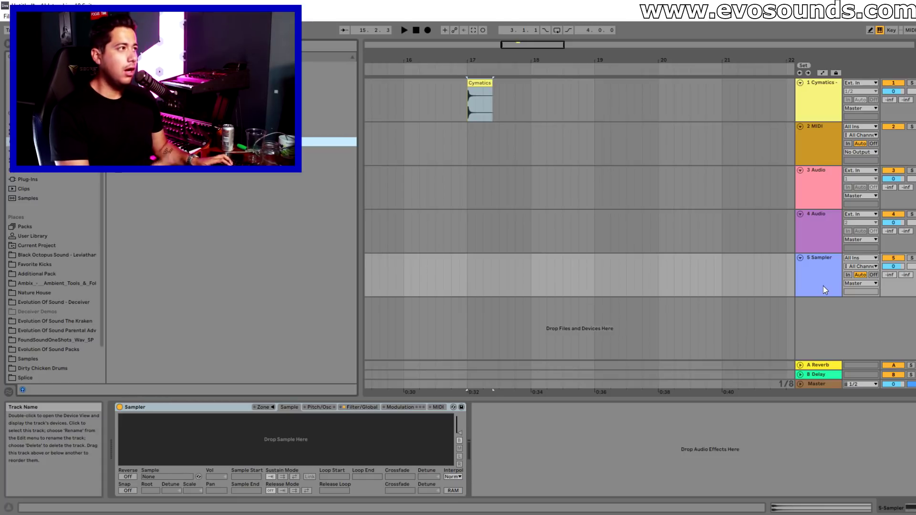
# In the project with the empty Sampler track, audition the Cymatics Phoenix Foley clip at bar 17.
pyautogui.click(487, 82)
pyautogui.moveTo(531, 59); pyautogui.dragTo(601, 95)
pyautogui.press('space')
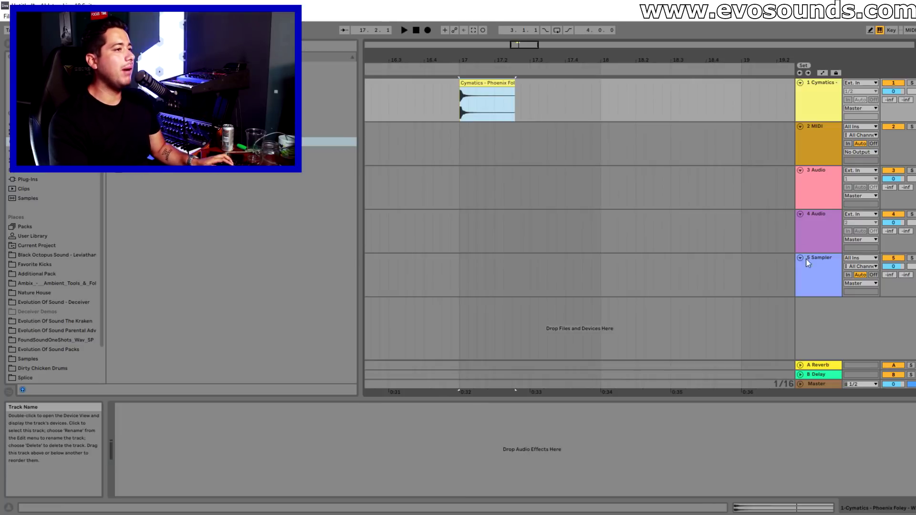
# Load the Phoenix Foley Water Jug Drumstick 2 clip into the Sampler on track 5 and trigger test notes.
pyautogui.click(812, 271)
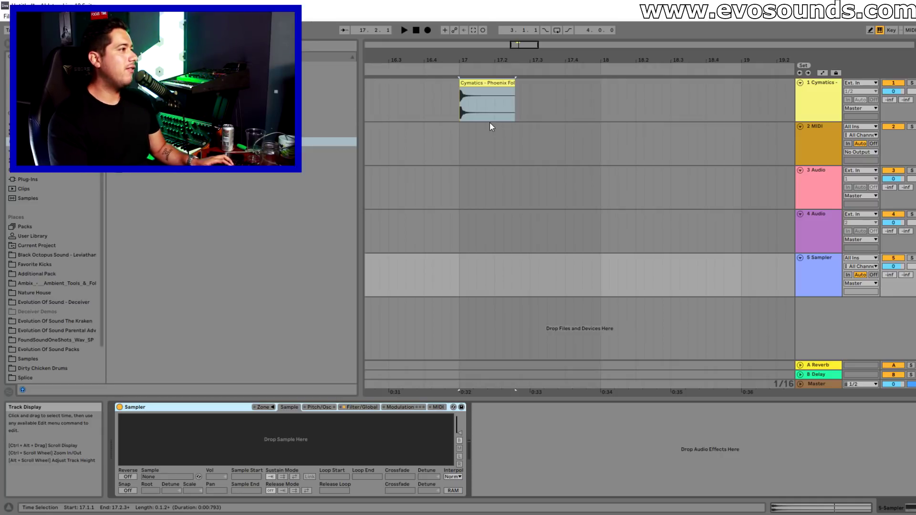
pyautogui.click(491, 104)
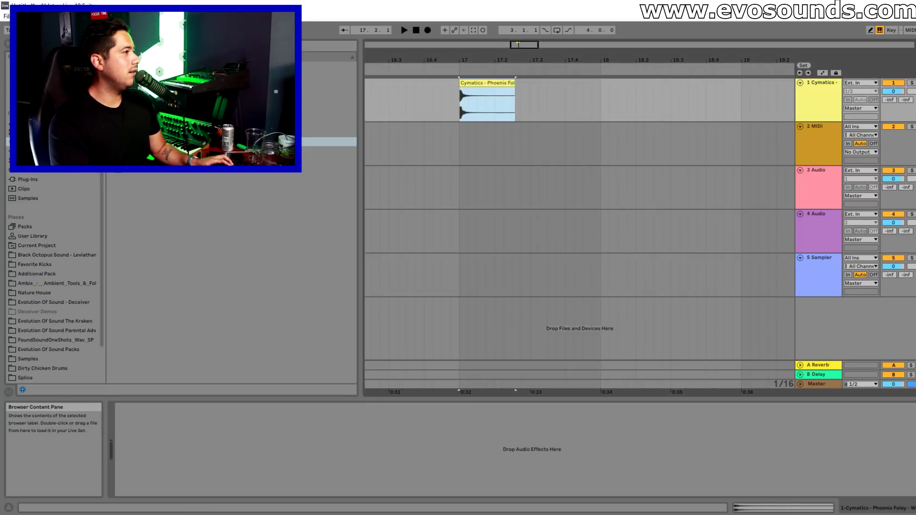
pyautogui.click(818, 286)
pyautogui.moveTo(491, 105); pyautogui.dragTo(315, 430)
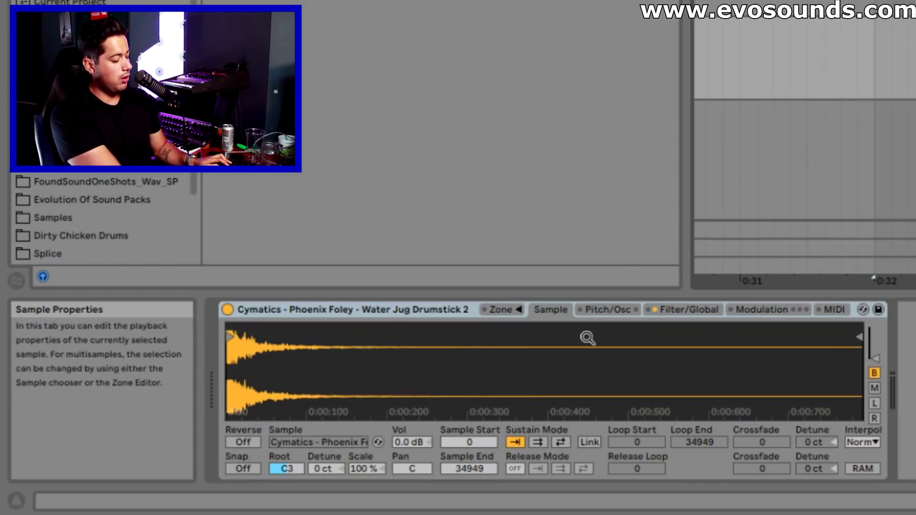
pyautogui.press('x')
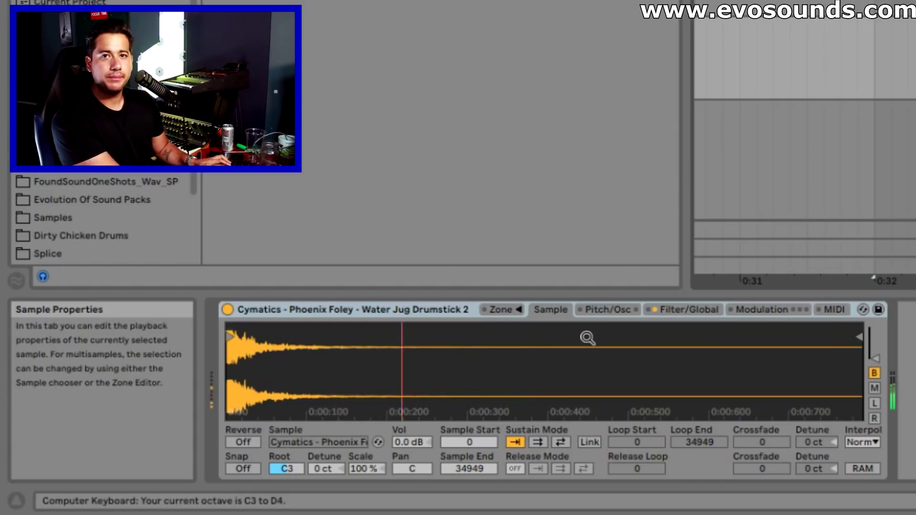
pyautogui.press('a')
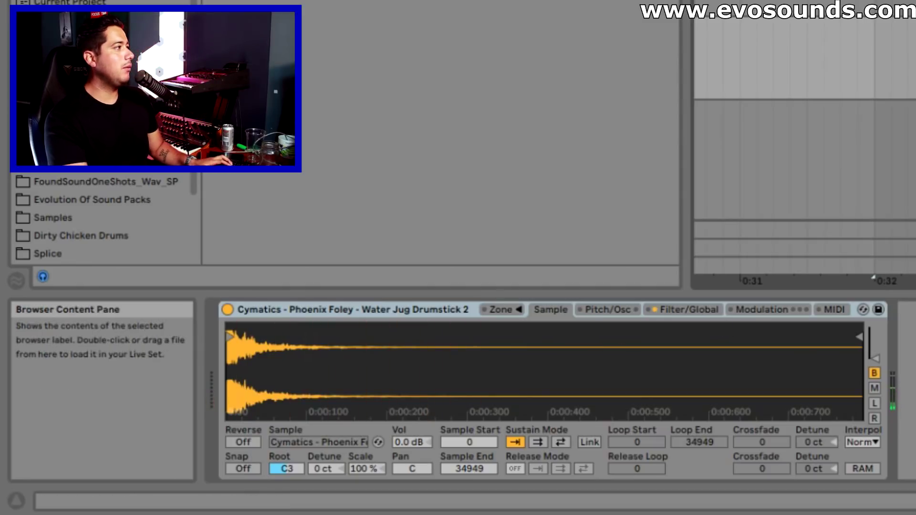
# Add a Spectrum device after Sampler and enlarge its frequency display.
pyautogui.click(52, 1)
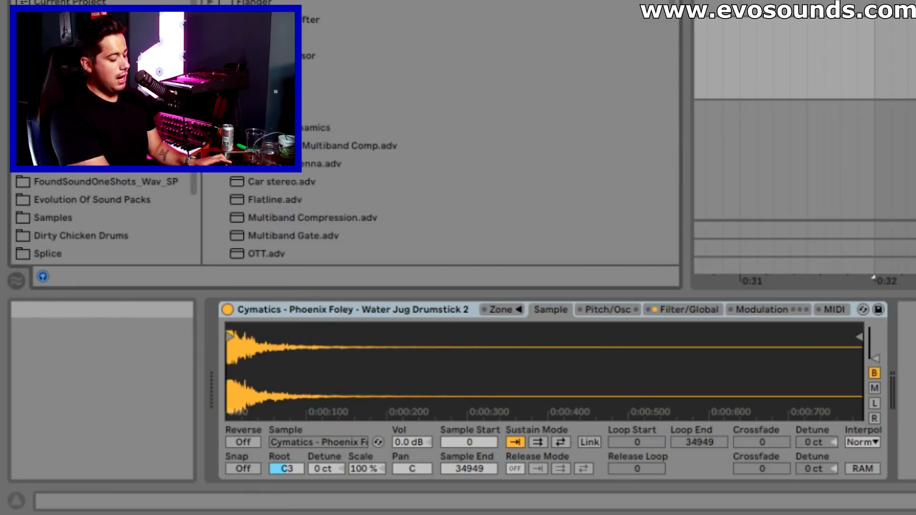
pyautogui.hotkey('ctrl', 'f')
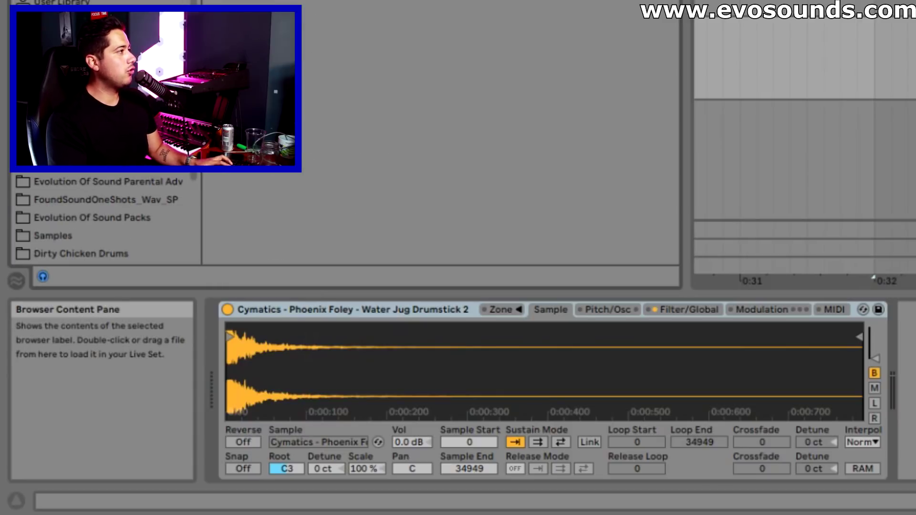
pyautogui.moveTo(250, 10); pyautogui.dragTo(901, 306)
pyautogui.click(913, 309)
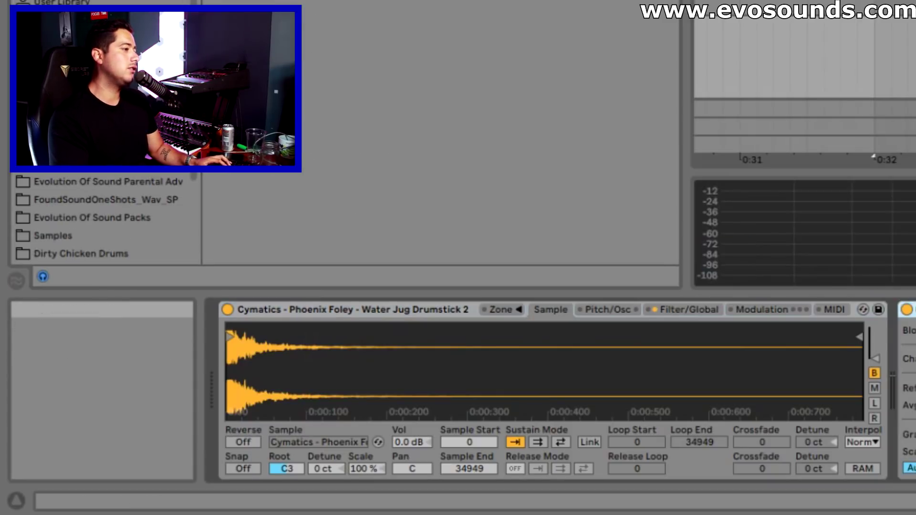
pyautogui.moveTo(901, 173); pyautogui.dragTo(901, 39)
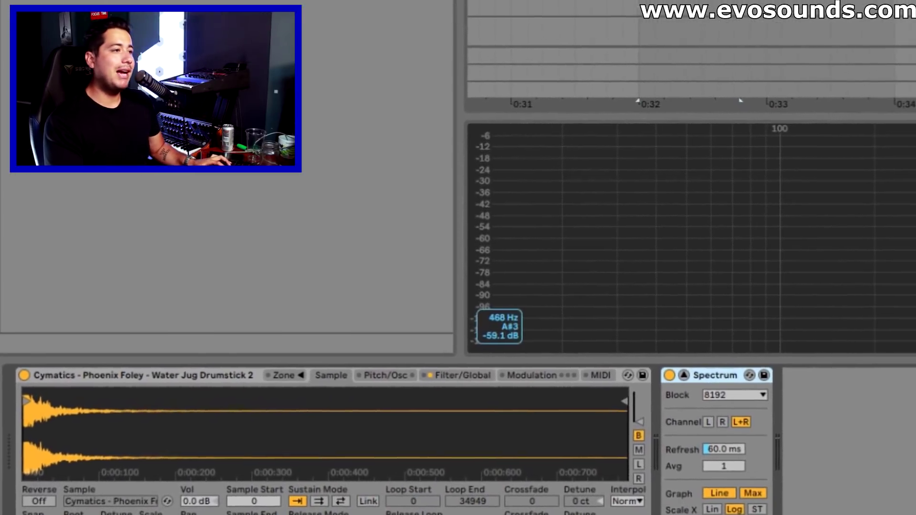
# Play the sample to check its pitch on the spectrum, and set Sampler's root key to A2.
pyautogui.press('a')
pyautogui.press('a')
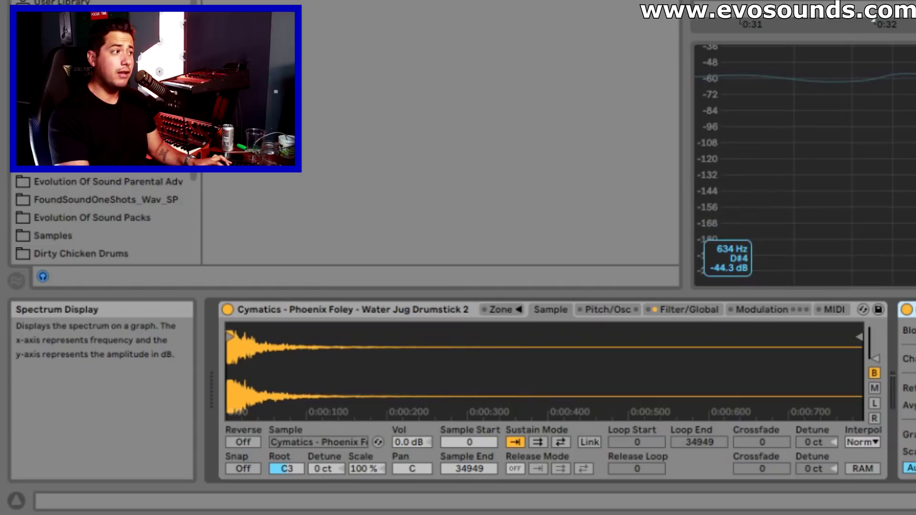
pyautogui.moveTo(284, 463); pyautogui.dragTo(284, 475)
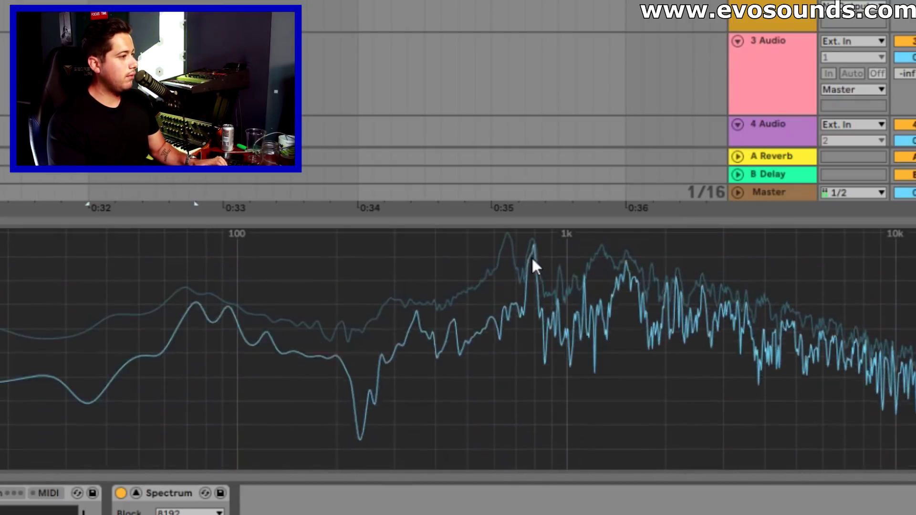
pyautogui.doubleClick(532, 265)
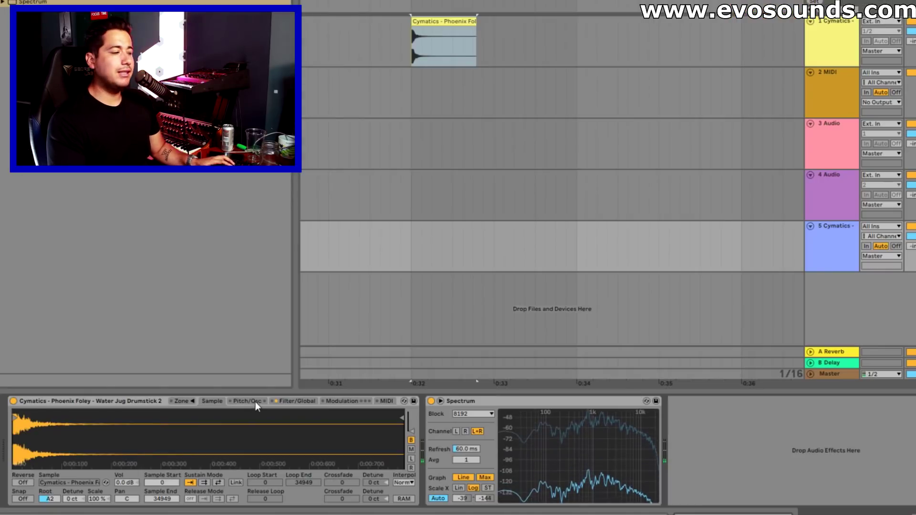
# Enable the Shaper in Sampler's filter and global settings.
pyautogui.click(255, 401)
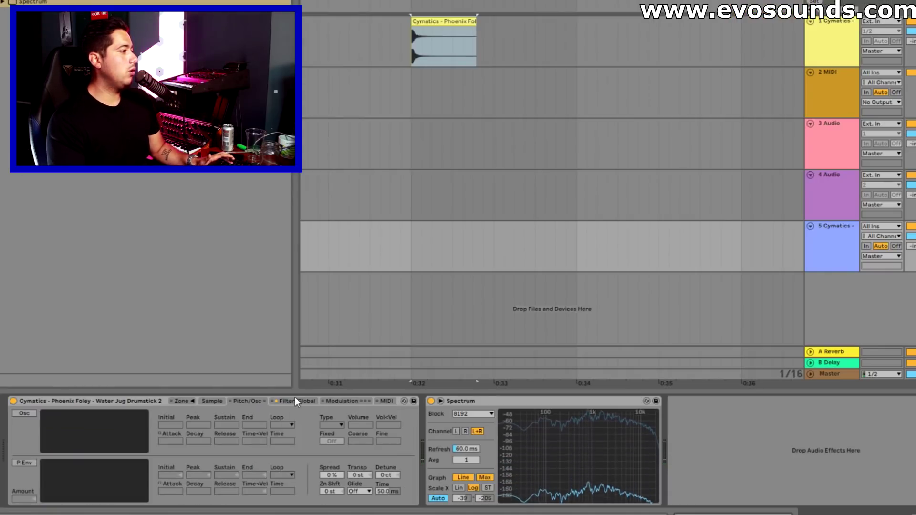
pyautogui.click(295, 397)
pyautogui.click(24, 499)
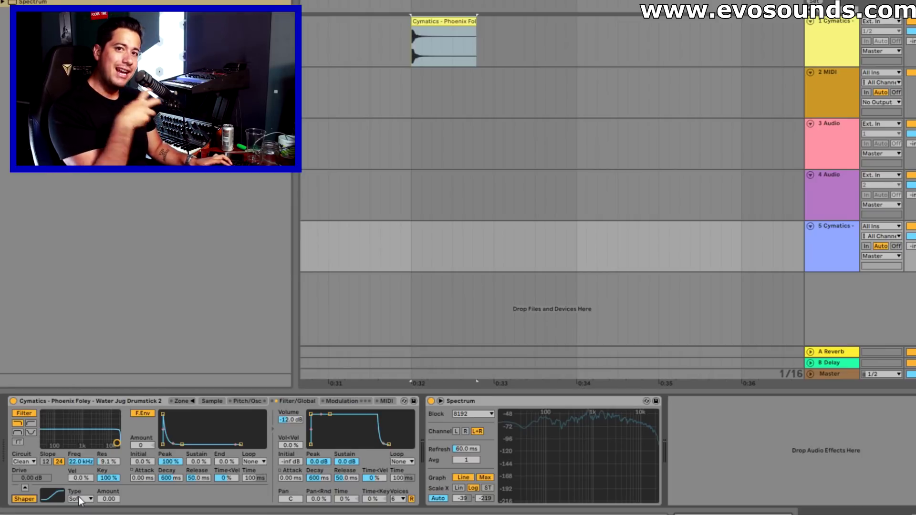
# Insert the OTT preset between Sampler and Spectrum with its amount at 48%, and set Sampler's volume to 2.81 dB.
pyautogui.hotkey('ctrl', 'f')
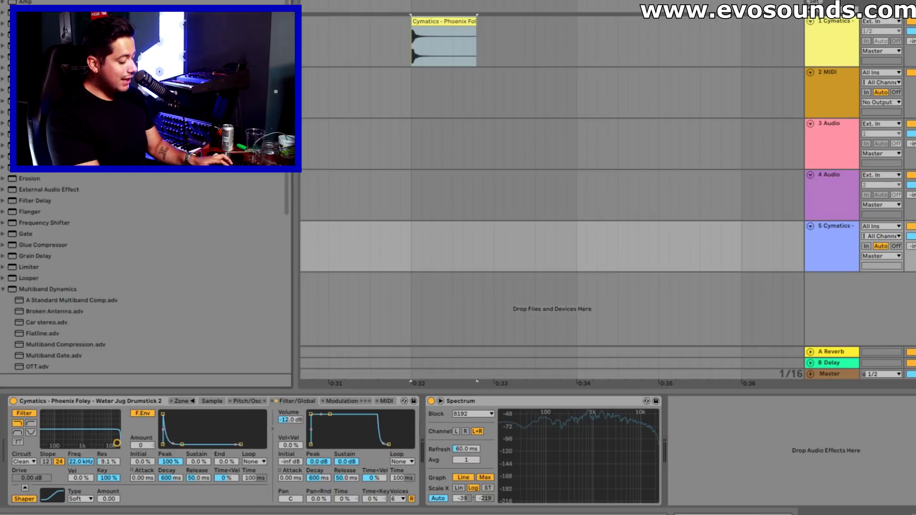
pyautogui.scroll(-10, 143, 276)
pyautogui.moveTo(7, 13); pyautogui.dragTo(431, 449)
pyautogui.moveTo(690, 487); pyautogui.dragTo(690, 498)
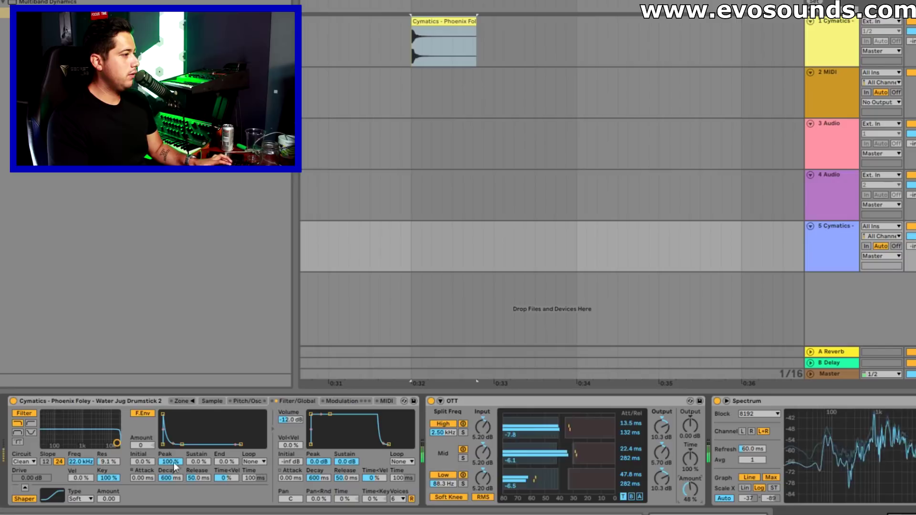
pyautogui.moveTo(290, 419); pyautogui.dragTo(290, 414)
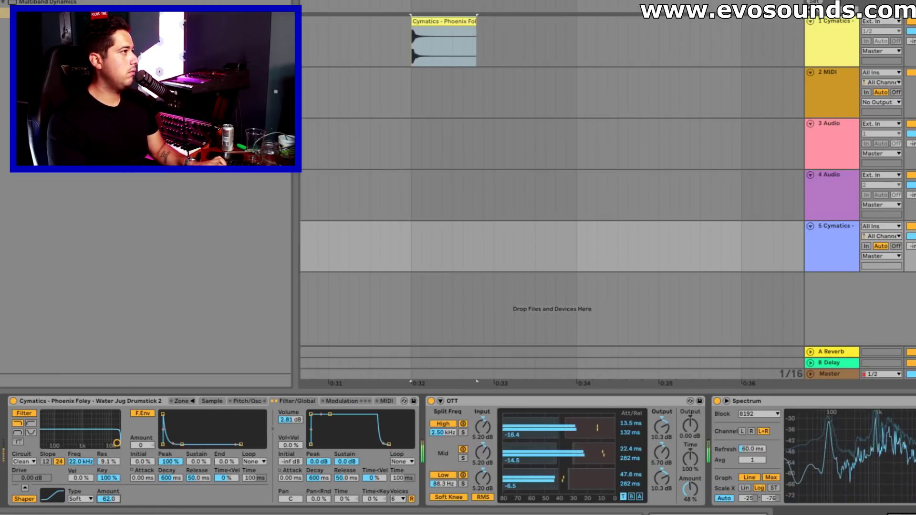
# Insert EQ Eight between Sampler and OTT, with band 2 as a low cut and band 8 as a high cut at 7.74 kHz.
pyautogui.click(285, 1)
pyautogui.moveTo(31, 24); pyautogui.dragTo(408, 444)
pyautogui.moveTo(538, 446); pyautogui.dragTo(541, 445)
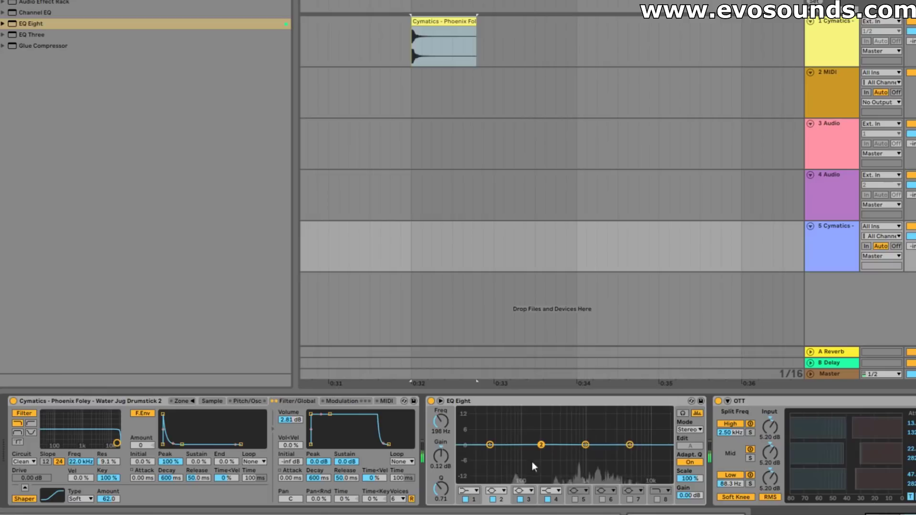
pyautogui.click(503, 490)
pyautogui.click(498, 431)
pyautogui.moveTo(541, 453); pyautogui.dragTo(567, 450)
pyautogui.click(656, 498)
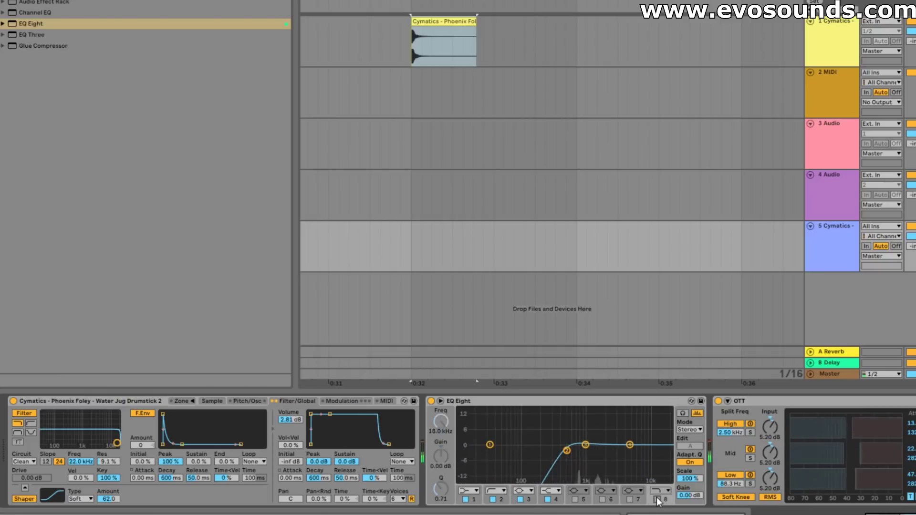
pyautogui.moveTo(648, 452); pyautogui.dragTo(641, 452)
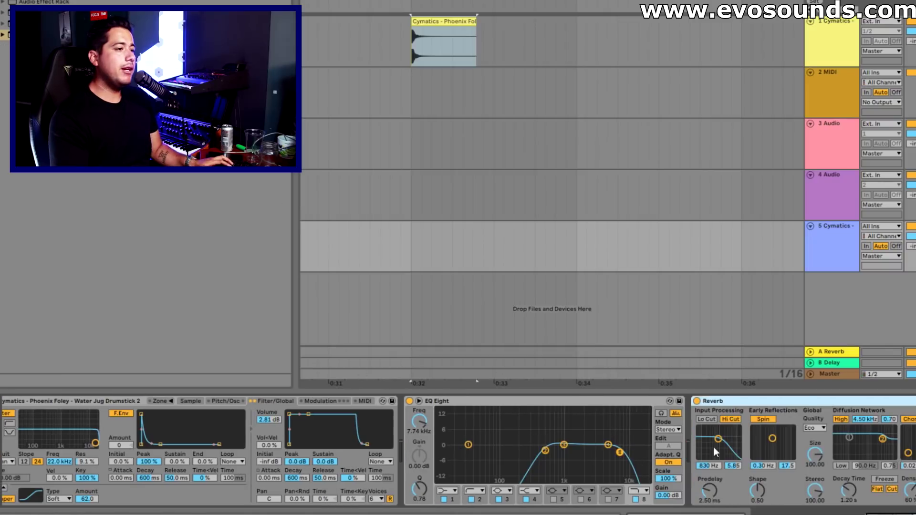
# Set Reverb's input Lo Cut on at 356 Hz, quality High and decay 891 ms, move it after OTT and raise its dry/wet.
pyautogui.moveTo(910, 513); pyautogui.dragTo(915, 513)
pyautogui.moveTo(619, 496); pyautogui.dragTo(618, 512)
pyautogui.moveTo(508, 490); pyautogui.dragTo(508, 497)
pyautogui.click(475, 428)
pyautogui.click(473, 453)
pyautogui.click(374, 420)
pyautogui.moveTo(379, 439); pyautogui.dragTo(374, 435)
pyautogui.moveTo(623, 490); pyautogui.dragTo(623, 482)
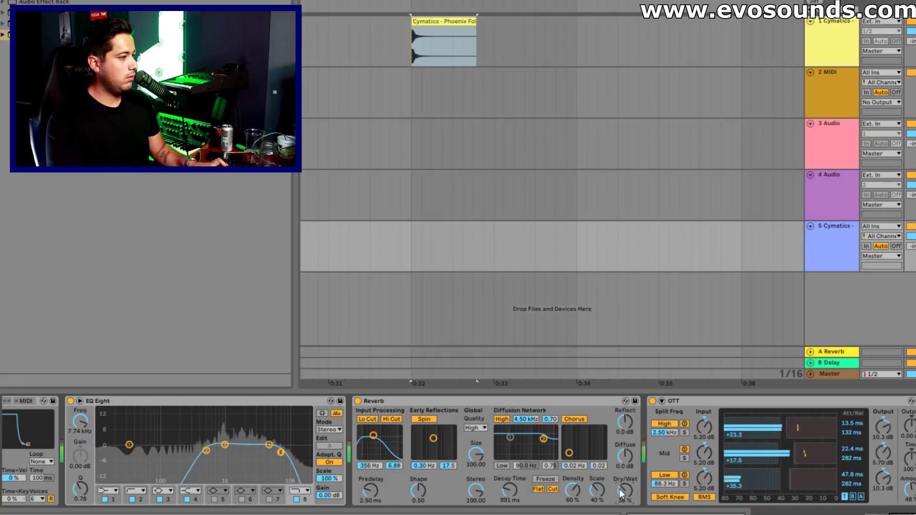
pyautogui.moveTo(462, 401); pyautogui.dragTo(858, 405)
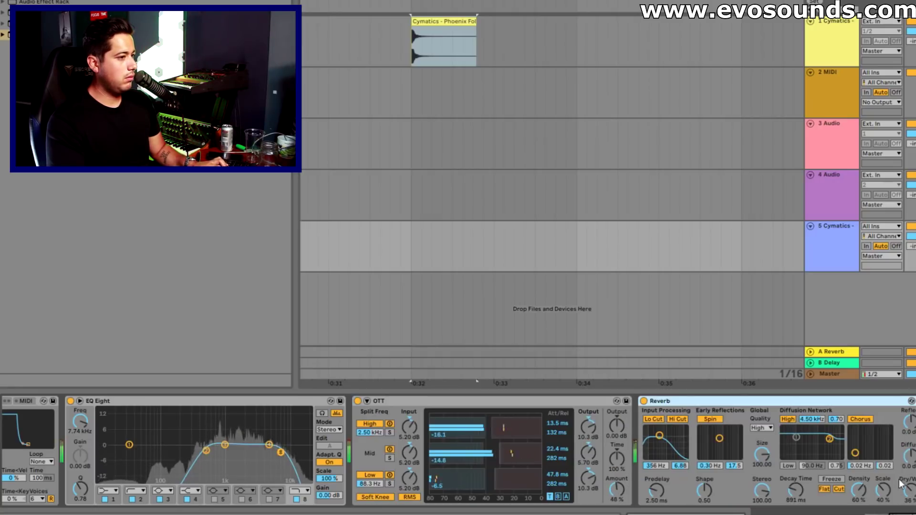
pyautogui.moveTo(908, 490); pyautogui.dragTo(908, 484)
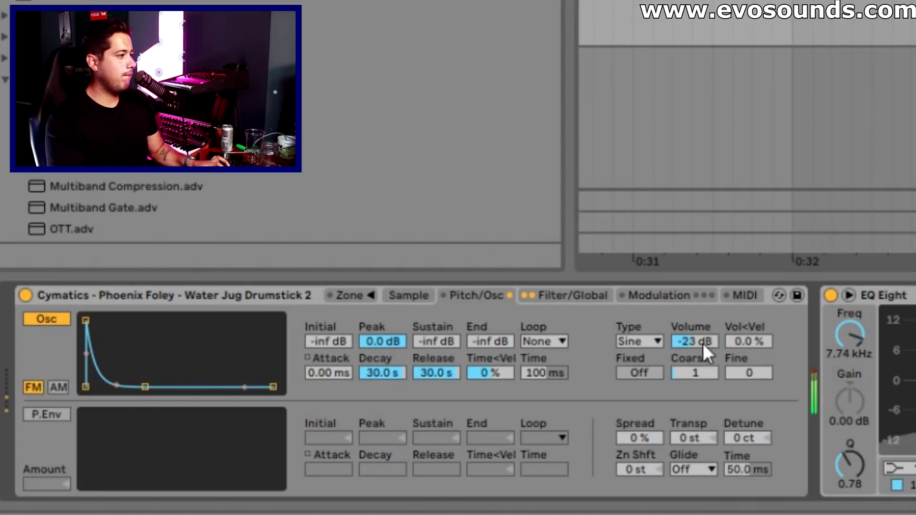
# Set Sampler's FM oscillator to Sw 64 at -15 dB with coarse 2, and move EQ Eight's low cut to 550 Hz.
pyautogui.moveTo(700, 336); pyautogui.dragTo(700, 324)
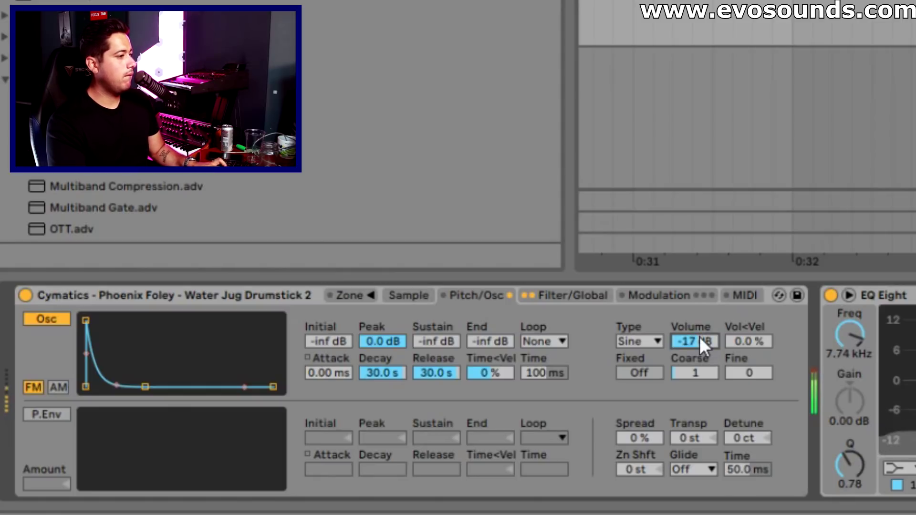
pyautogui.click(642, 341)
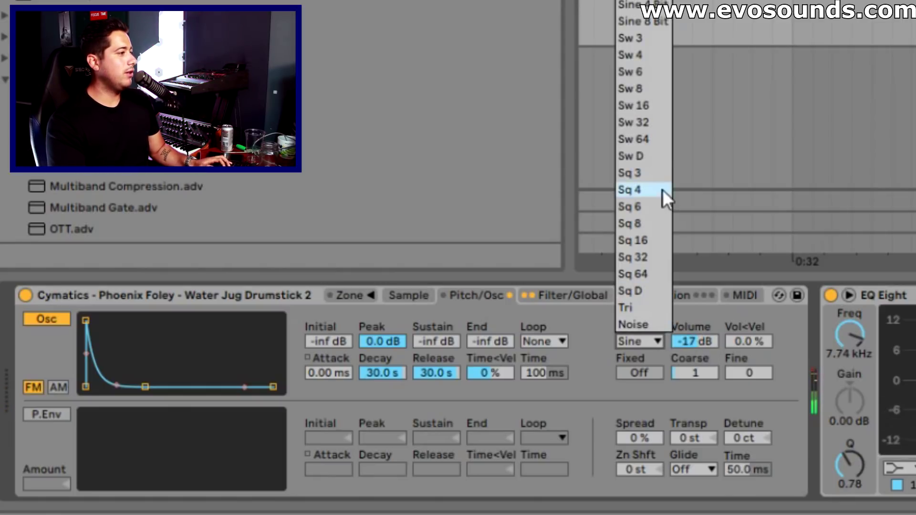
pyautogui.click(649, 141)
pyautogui.moveTo(701, 342); pyautogui.dragTo(700, 337)
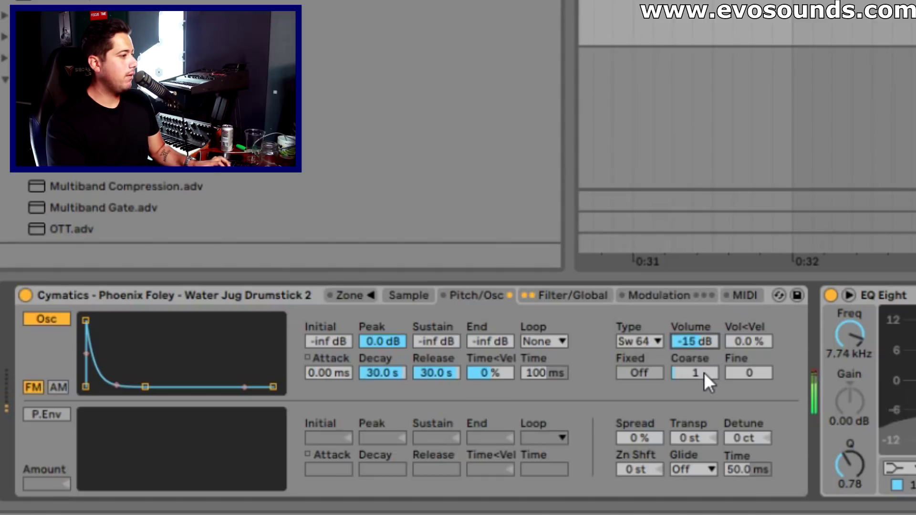
pyautogui.moveTo(703, 372)
pyautogui.mouseDown()
pyautogui.moveTo(703, 360)
pyautogui.moveTo(704, 379)
pyautogui.mouseUp()
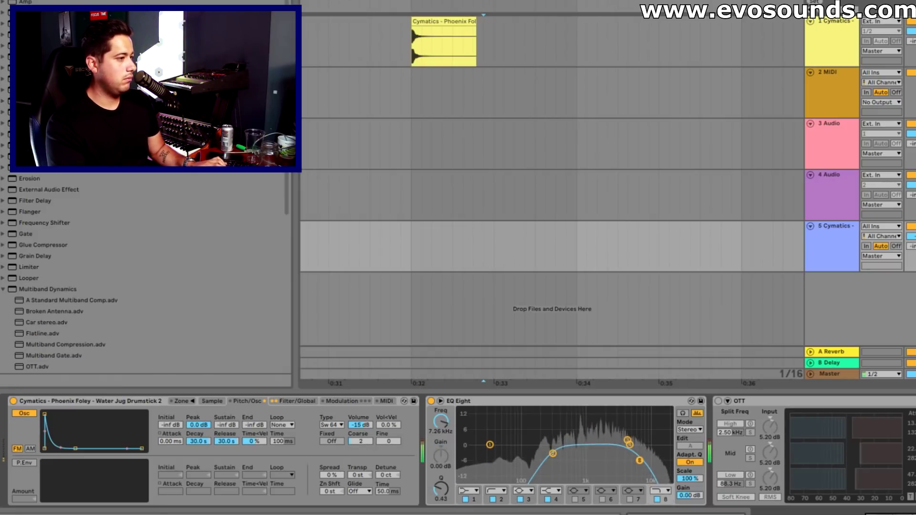
pyautogui.moveTo(552, 453); pyautogui.dragTo(569, 451)
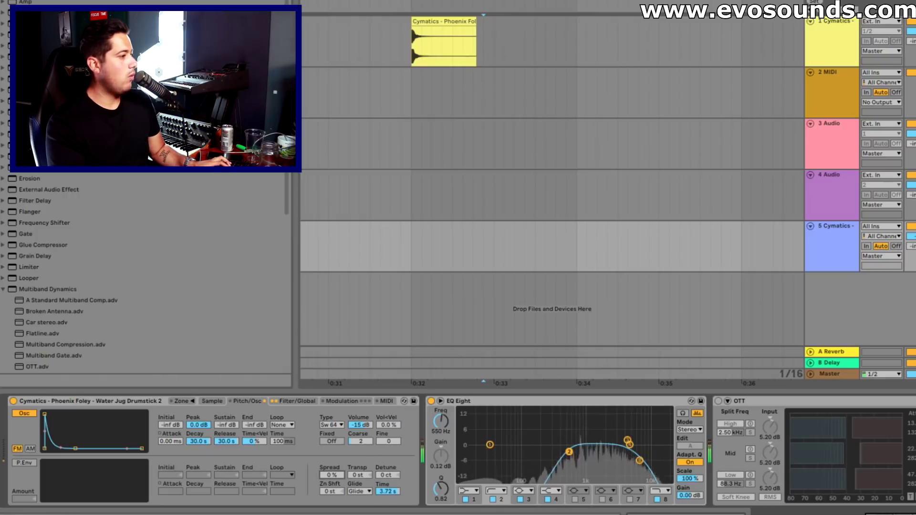
# Try Sampler's spread at 100%, return it to 0%, and enable the pitch envelope.
pyautogui.moveTo(340, 477); pyautogui.dragTo(339, 430)
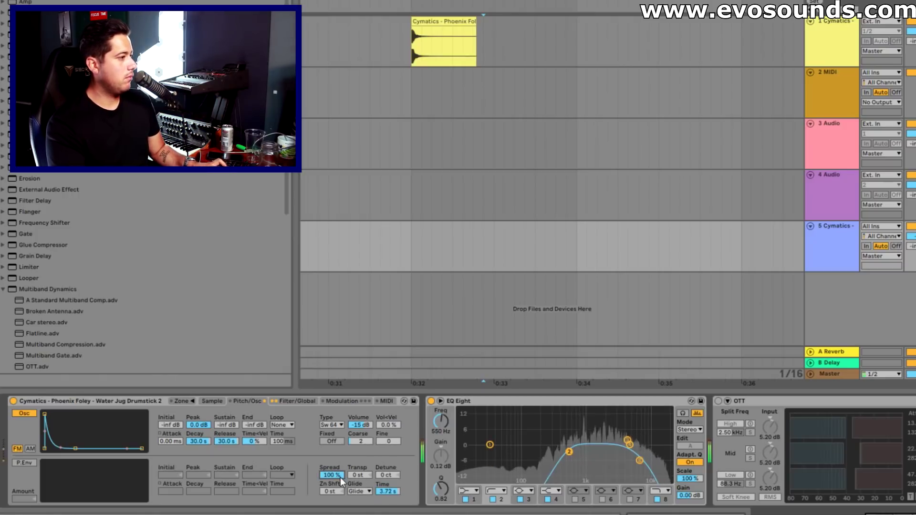
pyautogui.moveTo(339, 478); pyautogui.dragTo(339, 512)
pyautogui.click(24, 462)
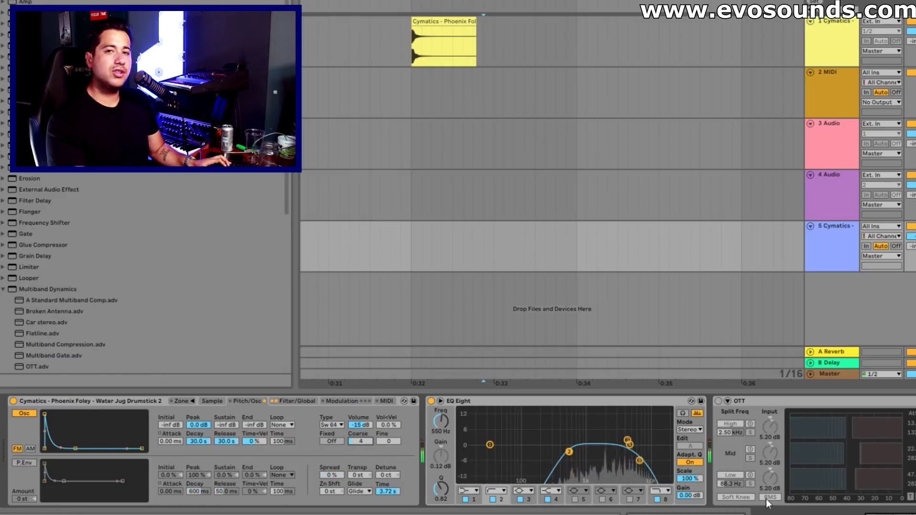
# Delete the disabled OTT device from the chain.
pyautogui.moveTo(812, 513); pyautogui.dragTo(651, 513)
pyautogui.click(759, 405)
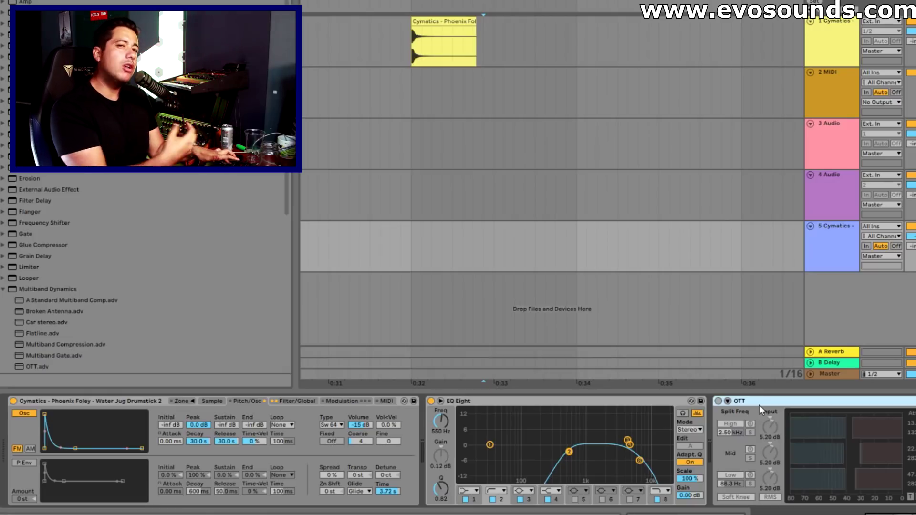
pyautogui.press('Delete')
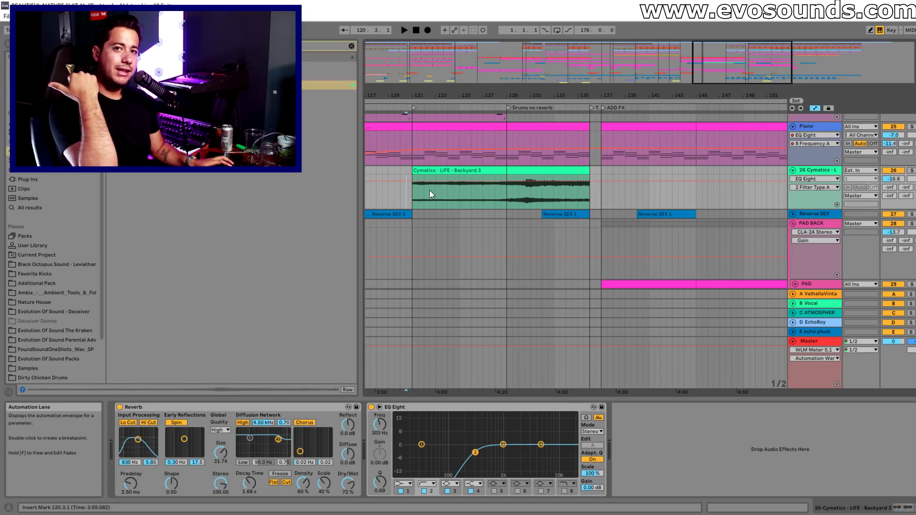
# Locate and select the forest critter call clip at bar 113 on the FX ANIMAL track.
pyautogui.moveTo(735, 62); pyautogui.dragTo(692, 62)
pyautogui.scroll(-15, 682, 213)
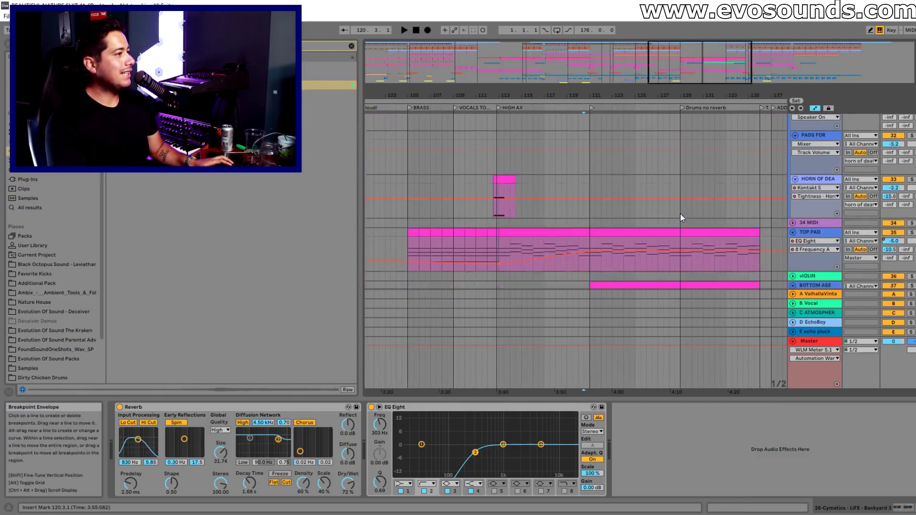
pyautogui.scroll(2, 610, 199)
pyautogui.click(544, 182)
pyautogui.moveTo(525, 96); pyautogui.dragTo(503, 141)
pyautogui.moveTo(682, 96); pyautogui.dragTo(715, 54)
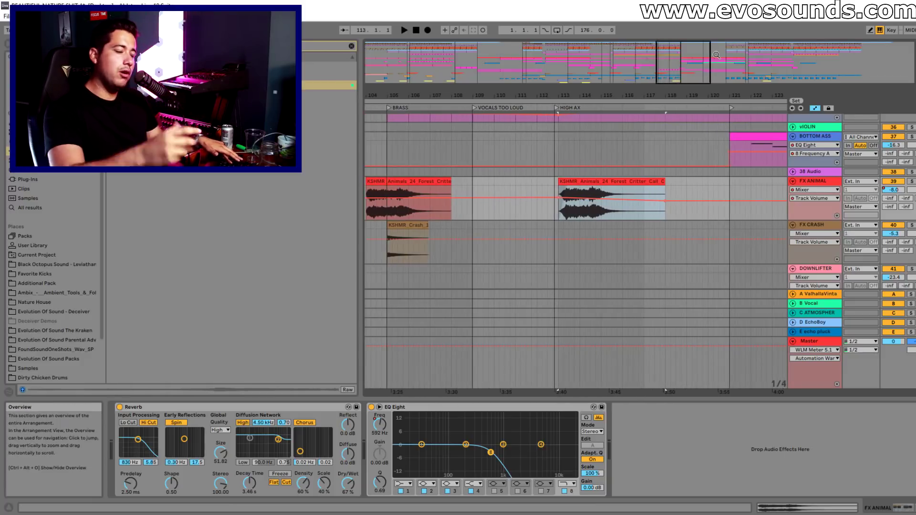
# Play the arrangement from bar 111 through the forest critter clip, and stop playback to examine the pads that follow.
pyautogui.click(565, 165)
pyautogui.click(575, 181)
pyautogui.click(474, 147)
pyautogui.press('space')
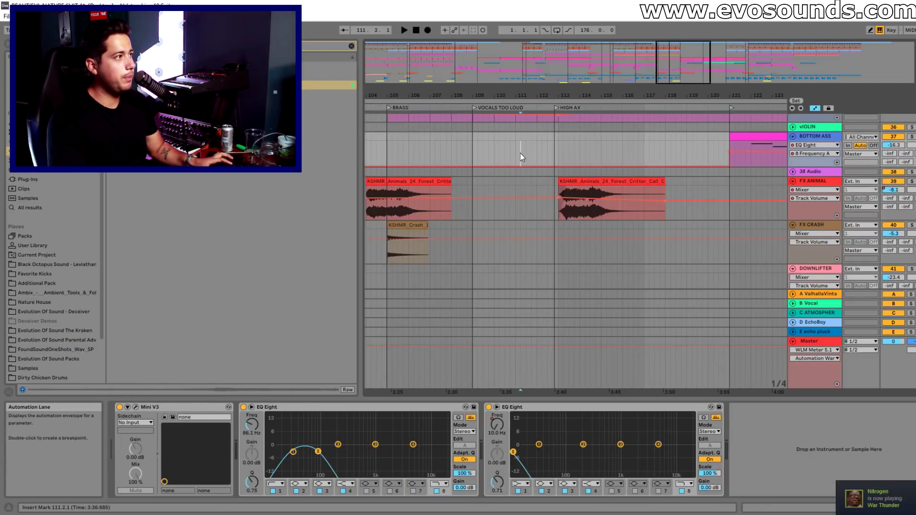
pyautogui.moveTo(677, 69); pyautogui.dragTo(687, 69)
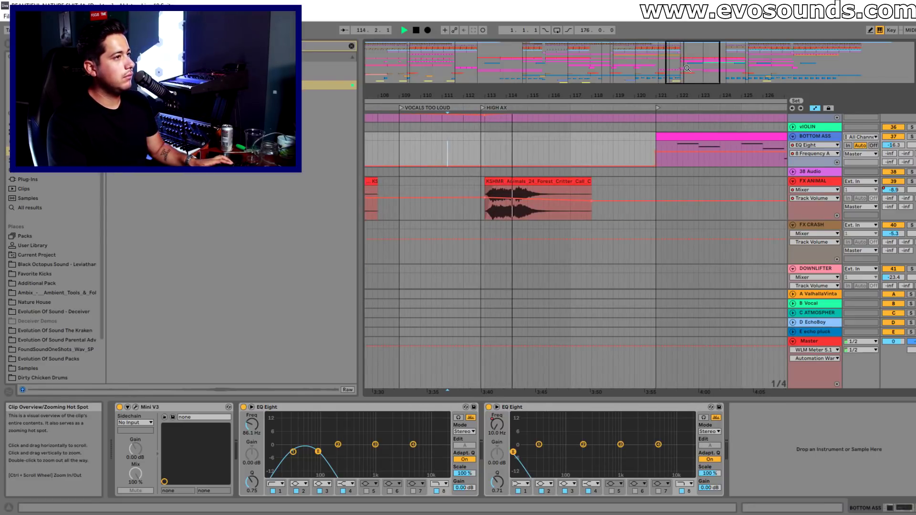
pyautogui.moveTo(686, 68); pyautogui.dragTo(694, 61)
pyautogui.scroll(5, 689, 197)
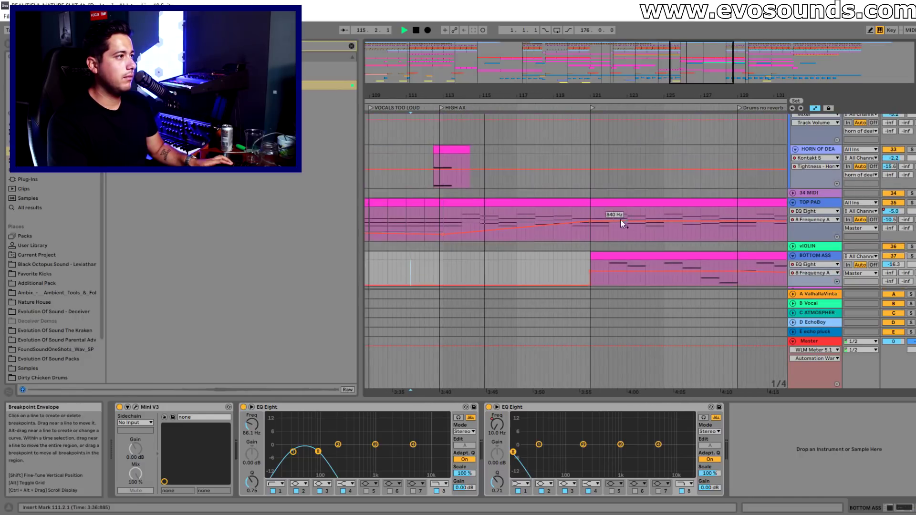
pyautogui.press('space')
# Locate and select the Cymatics - LIFE - Backyard 3 clip starting at bar 121.
pyautogui.scroll(-3, 595, 185)
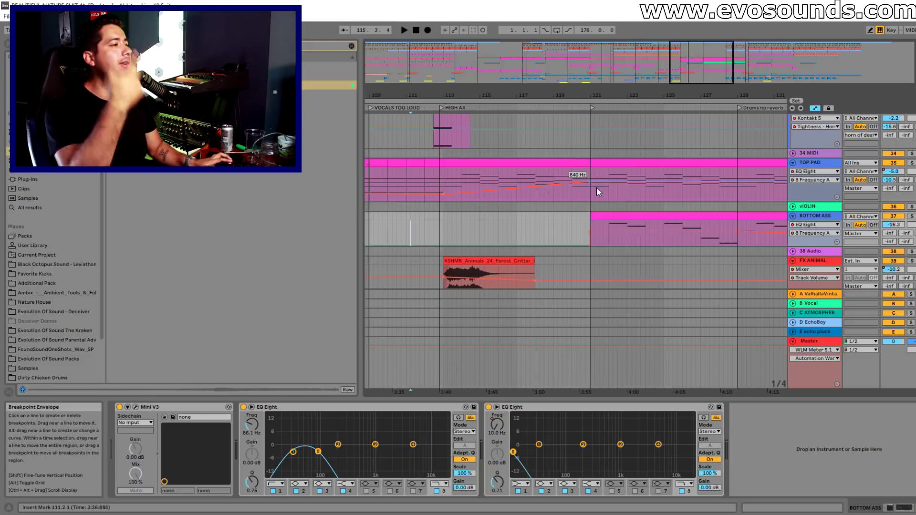
pyautogui.moveTo(596, 96); pyautogui.dragTo(513, 103)
pyautogui.scroll(4, 619, 230)
pyautogui.scroll(6, 616, 222)
pyautogui.click(572, 199)
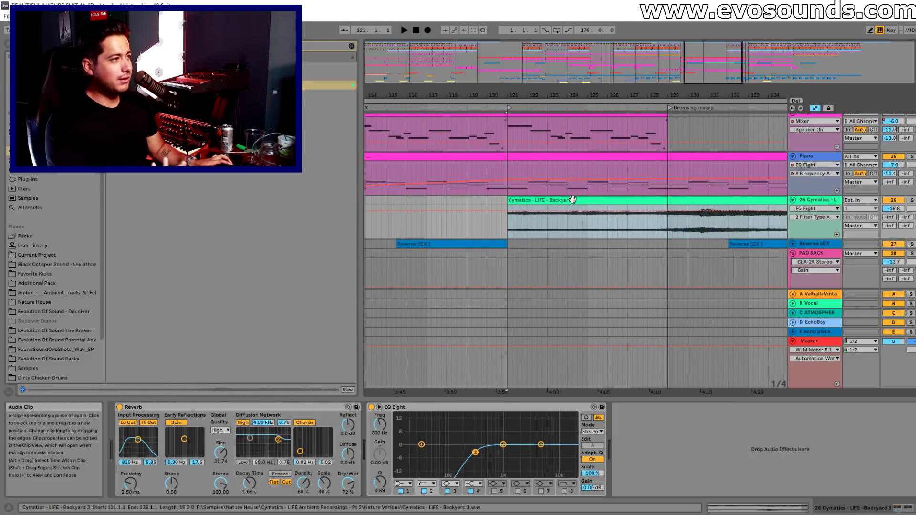
pyautogui.moveTo(617, 95); pyautogui.dragTo(616, 143)
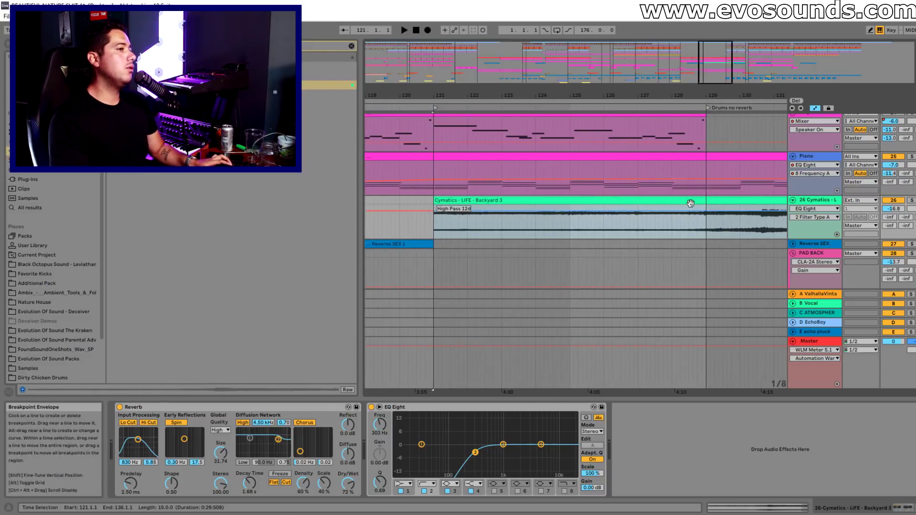
# Play the Backyard 3 clip soloed and in the full mix, muting and unmuting its track to compare.
pyautogui.click(911, 199)
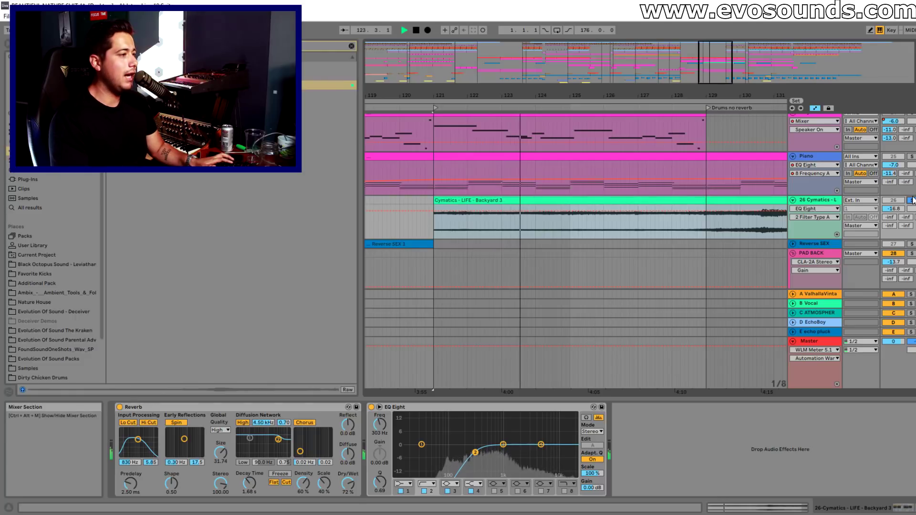
pyautogui.click(911, 201)
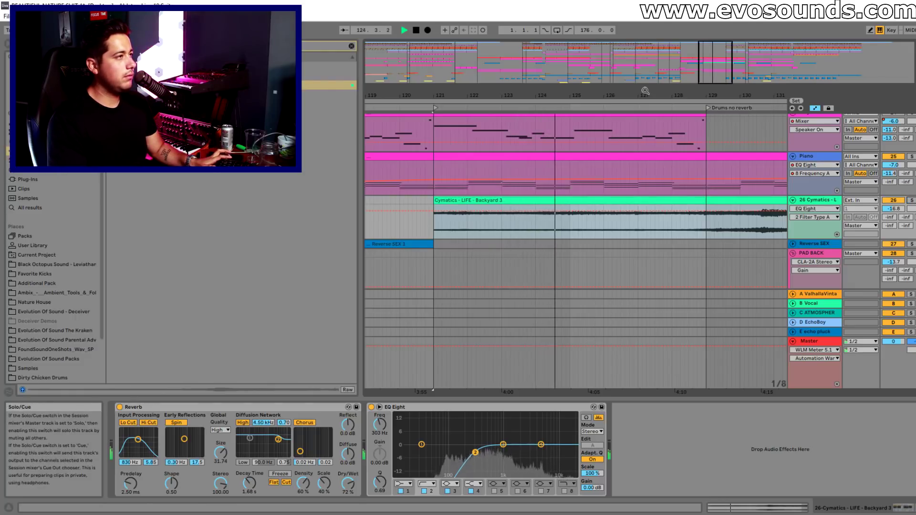
pyautogui.moveTo(643, 92); pyautogui.dragTo(555, 69)
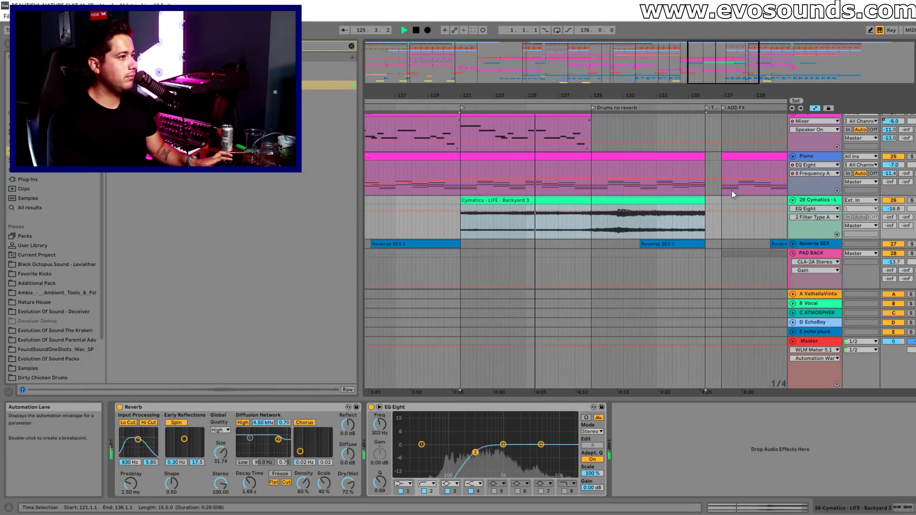
pyautogui.click(892, 202)
pyautogui.click(892, 200)
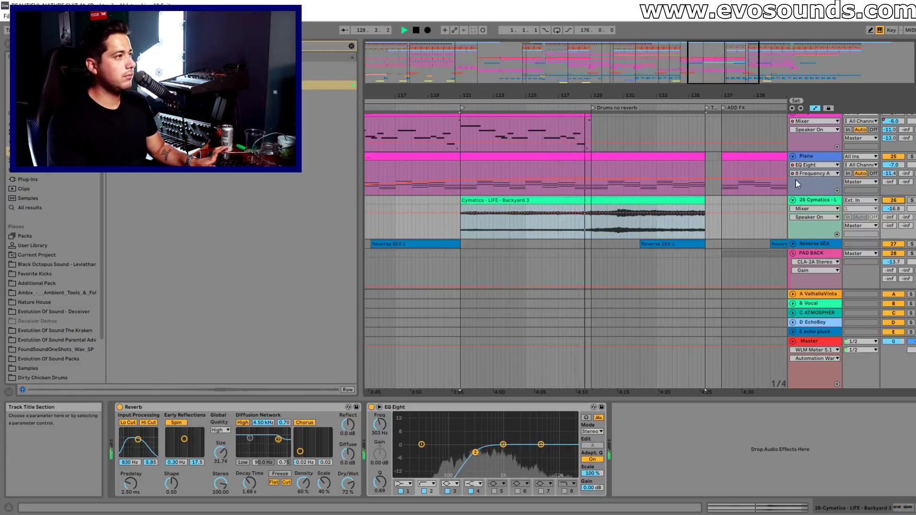
# Enable an 8.08 kHz high cut in the Backyard track's EQ Eight and raise the track volume to -8.6 dB.
pyautogui.moveTo(733, 94); pyautogui.dragTo(638, 91)
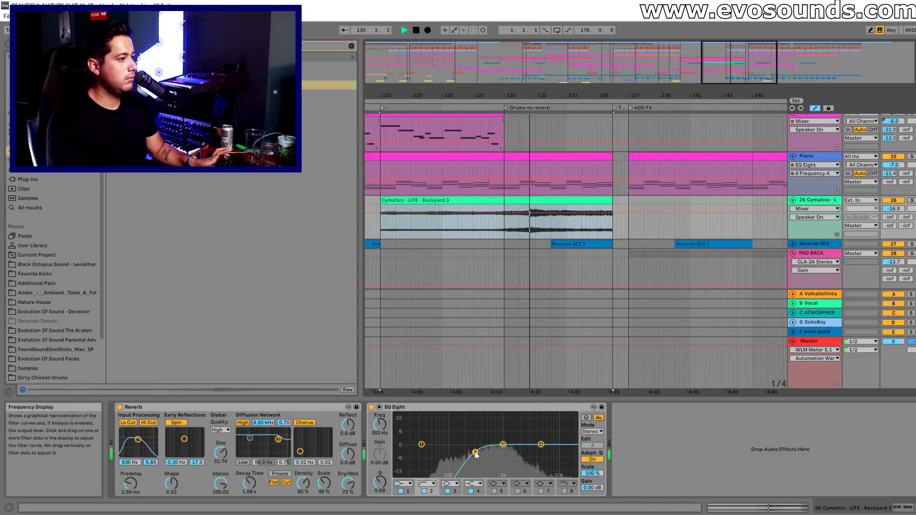
pyautogui.click(564, 491)
pyautogui.moveTo(570, 452); pyautogui.dragTo(470, 450)
pyautogui.moveTo(891, 208); pyautogui.dragTo(892, 189)
pyautogui.moveTo(520, 451); pyautogui.dragTo(552, 450)
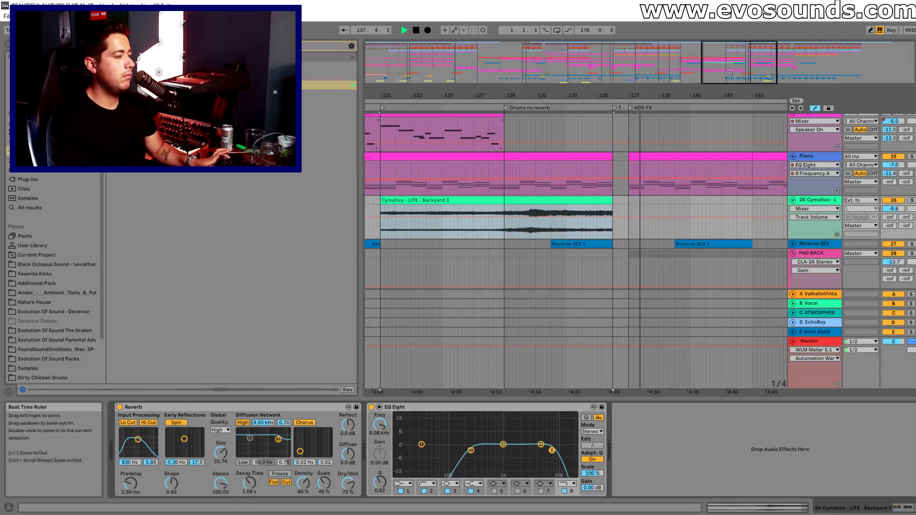
# Listen past the end of the Backyard 3 clip into the ADD FX section, and stop playback.
pyautogui.moveTo(716, 94); pyautogui.dragTo(575, 88)
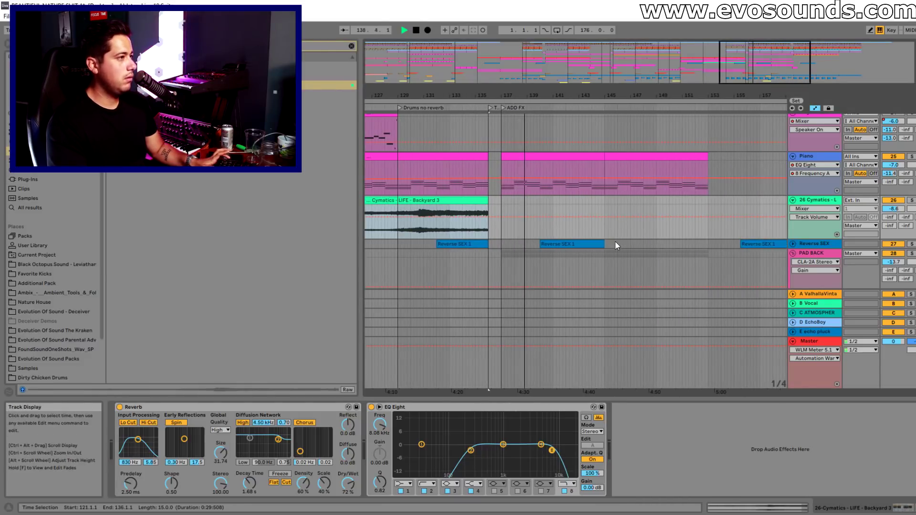
pyautogui.scroll(-2, 615, 241)
pyautogui.moveTo(738, 88)
pyautogui.mouseDown()
pyautogui.moveTo(755, 83)
pyautogui.moveTo(747, 76)
pyautogui.mouseUp()
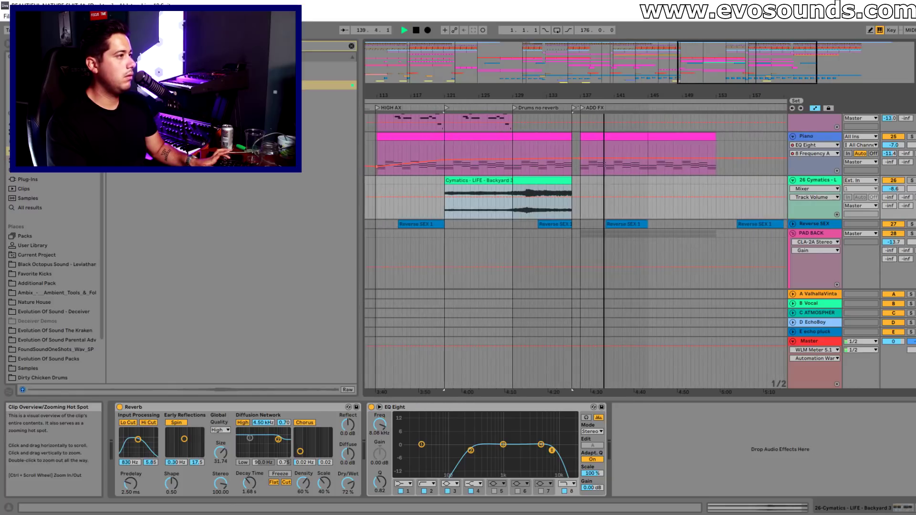
pyautogui.press('space')
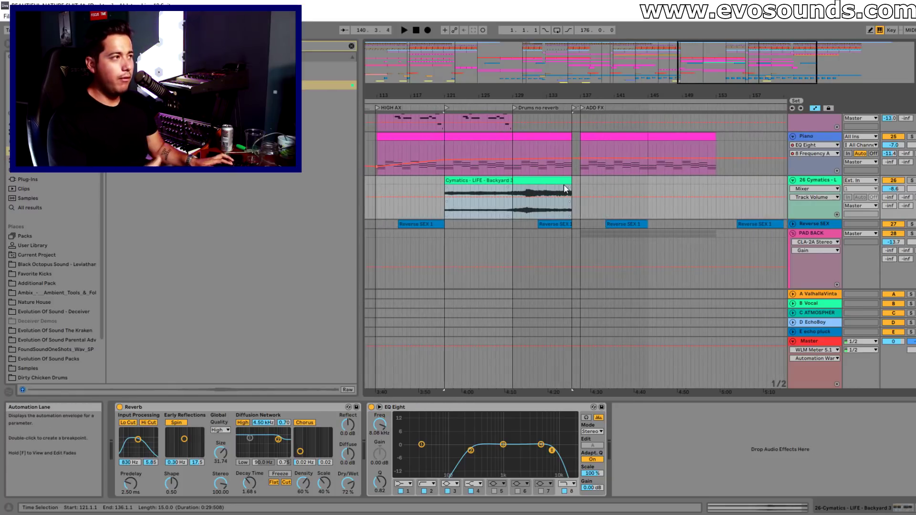
# Unfold track 27 and select its reversed effect clip that ends at bar 121.
pyautogui.click(792, 224)
pyautogui.moveTo(703, 62); pyautogui.dragTo(685, 221)
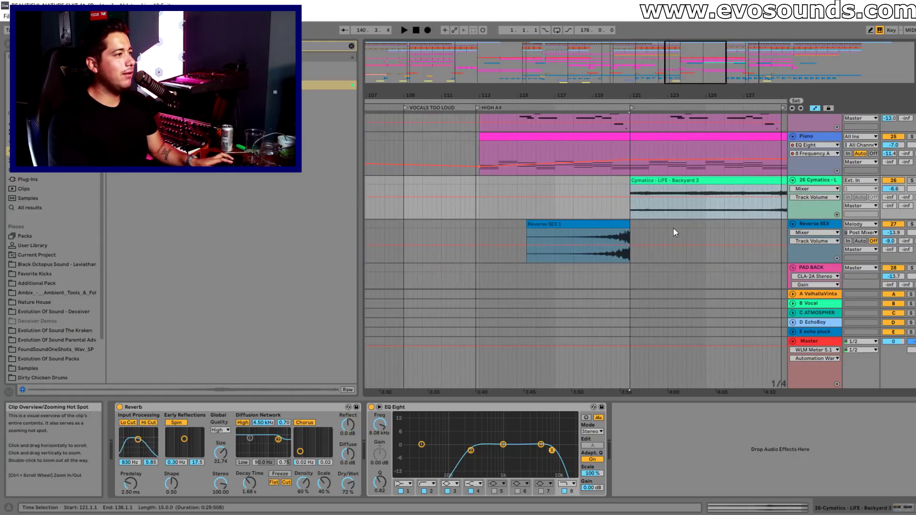
pyautogui.click(590, 223)
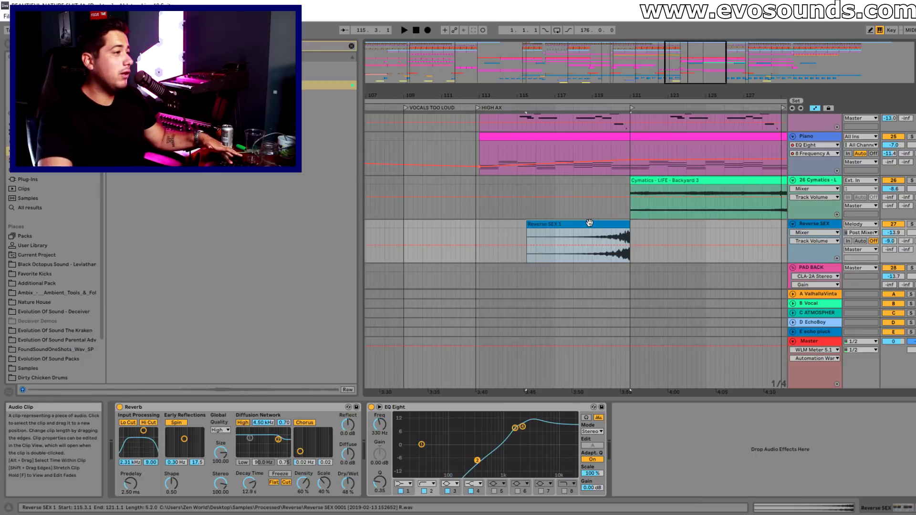
pyautogui.click(599, 239)
# Select the BRS Water River clip at bar 97 on the waterfall track and play it soloed.
pyautogui.scroll(-4, 597, 254)
pyautogui.scroll(-3, 597, 254)
pyautogui.moveTo(615, 96); pyautogui.dragTo(701, 62)
pyautogui.scroll(-3, 673, 197)
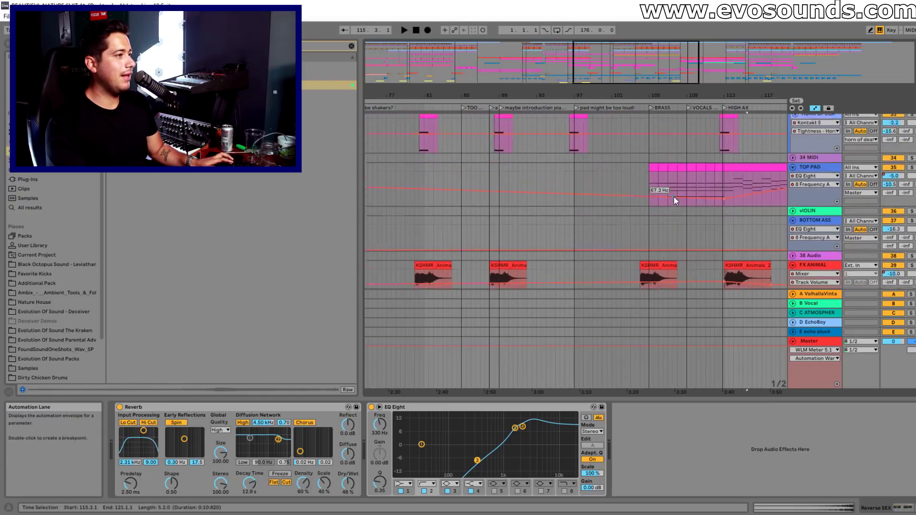
pyautogui.scroll(-3, 674, 196)
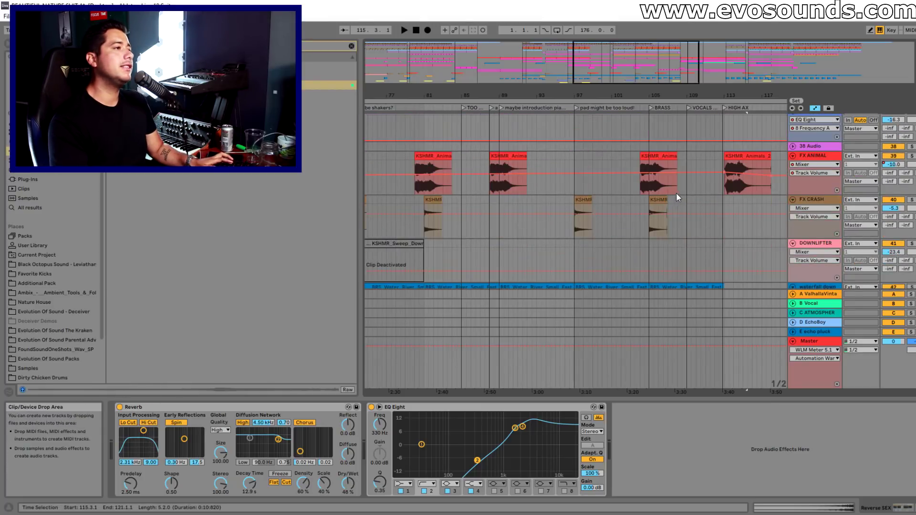
pyautogui.scroll(-2, 673, 193)
pyautogui.click(604, 227)
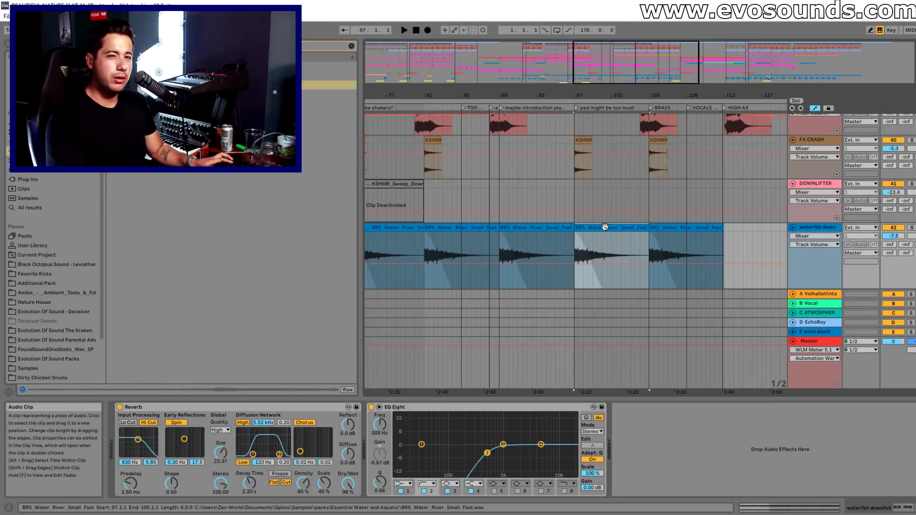
pyautogui.press('space')
pyautogui.click(910, 228)
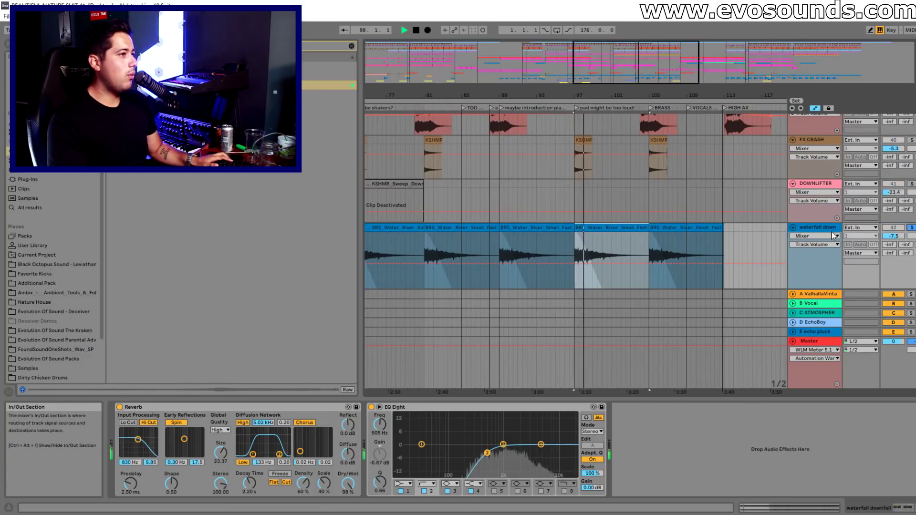
# Bypass and re-enable the waterfall track's Reverb during playback to compare the dry and wet sound, and stop playback.
pyautogui.click(120, 407)
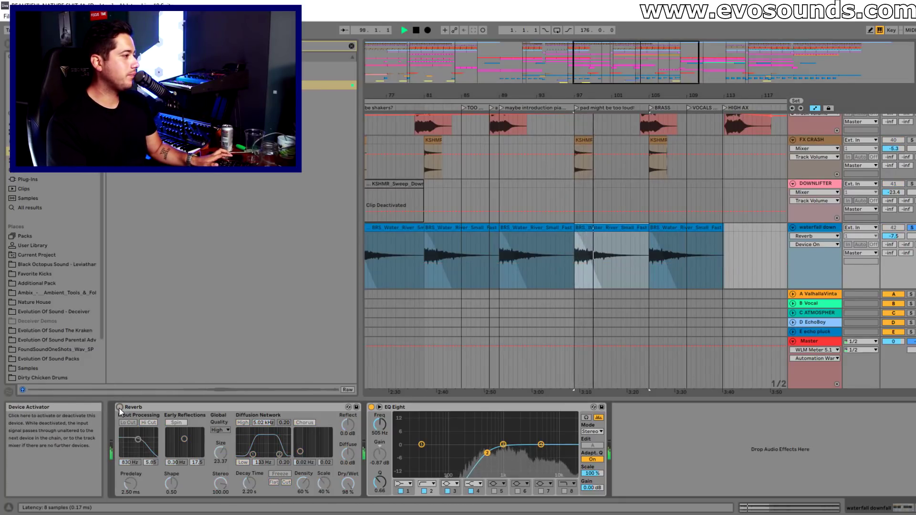
pyautogui.click(120, 407)
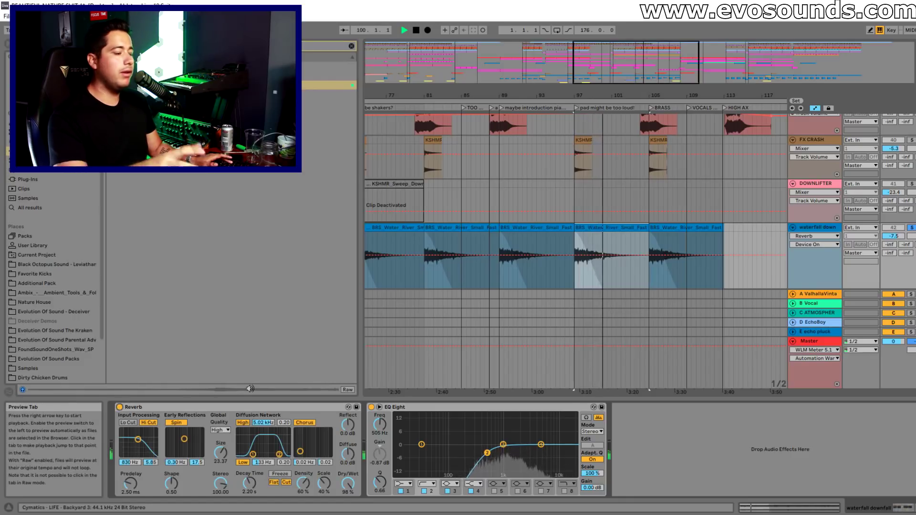
pyautogui.press('space')
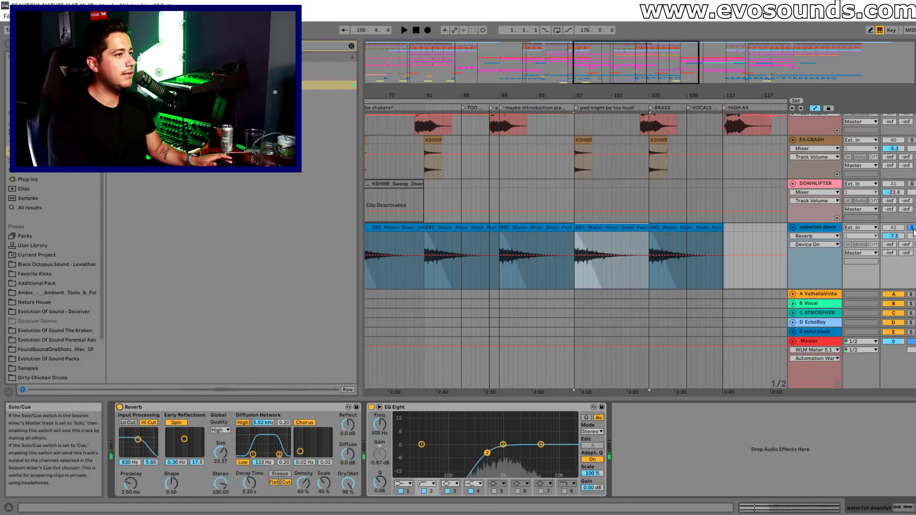
# Play the river clip unsoloed in the full mix and raise the waterfall track's volume to -5.8 dB.
pyautogui.press('space')
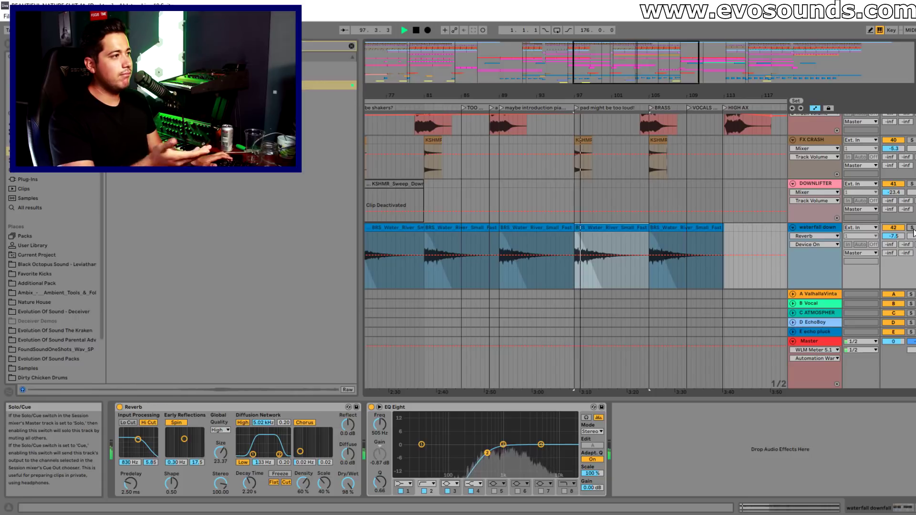
pyautogui.moveTo(893, 236)
pyautogui.mouseDown()
pyautogui.moveTo(893, 228)
pyautogui.moveTo(892, 240)
pyautogui.mouseUp()
pyautogui.scroll(-2, 737, 245)
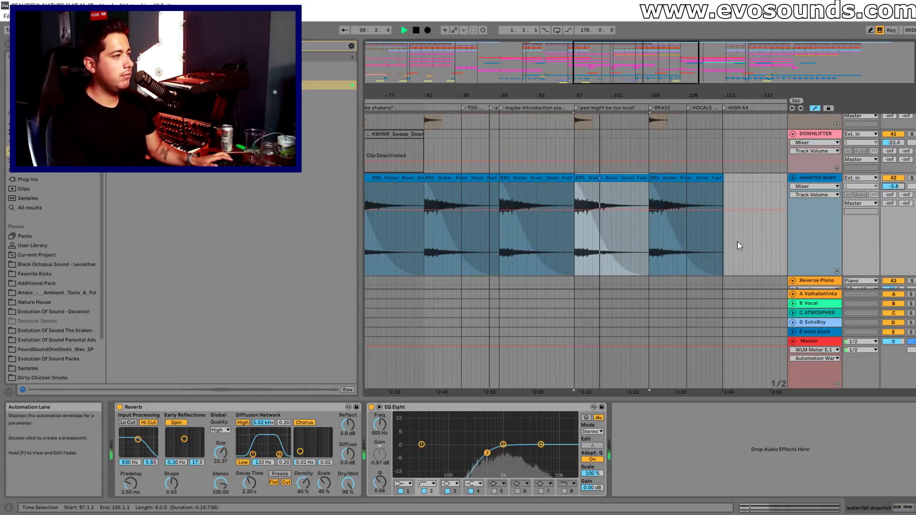
pyautogui.scroll(-3, 688, 220)
pyautogui.press('space')
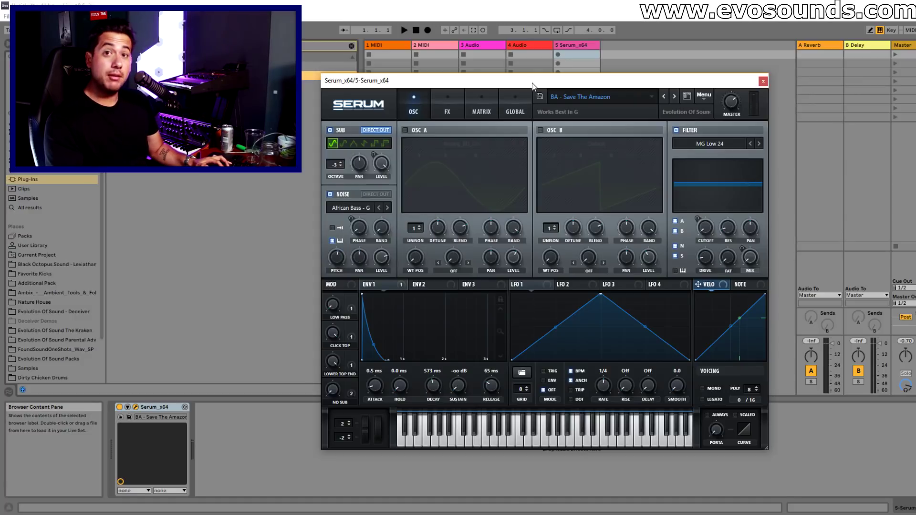
# Audition Serum's BA - Save The Amazon patch, switching the sub oscillator and the African Bass - G noise layer off and on in turn.
pyautogui.moveTo(533, 82); pyautogui.dragTo(546, 85)
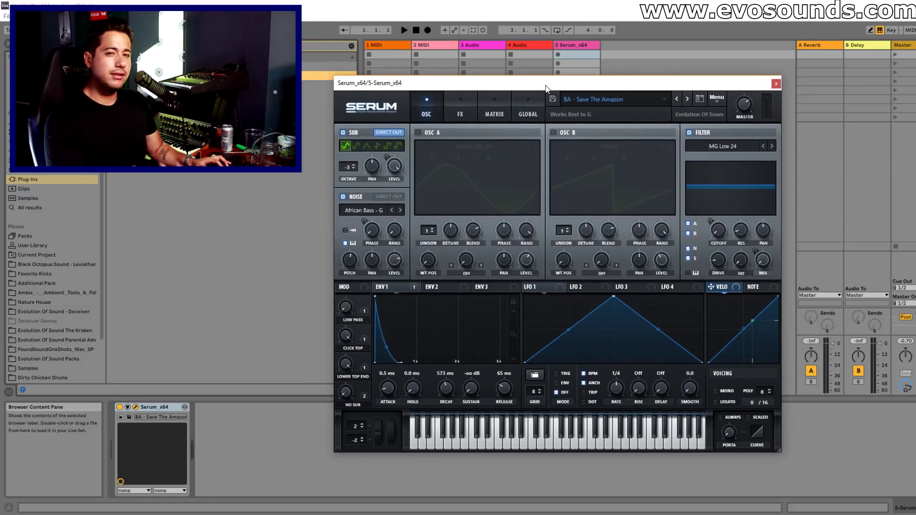
pyautogui.press('g')
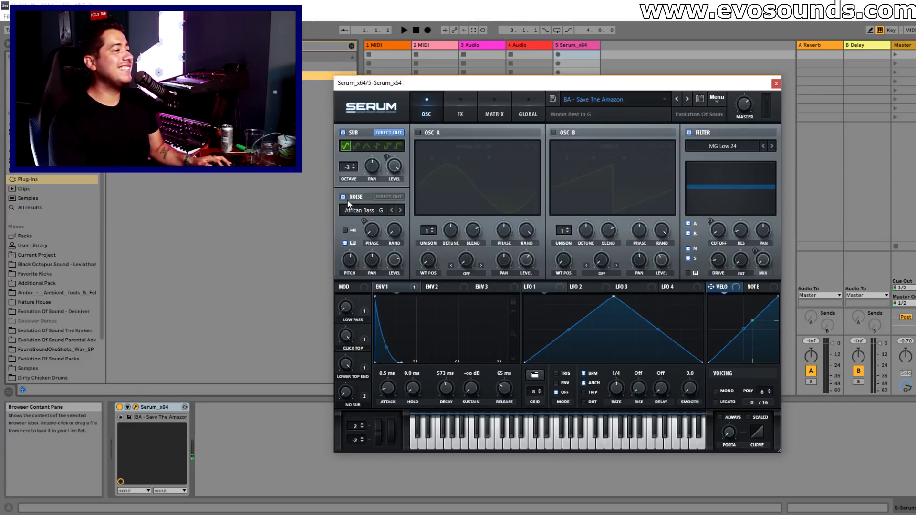
pyautogui.click(354, 133)
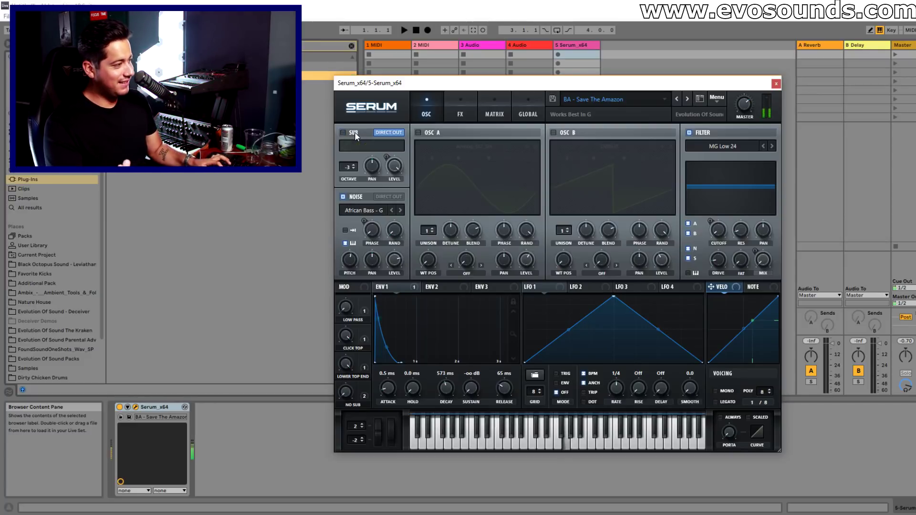
pyautogui.click(354, 132)
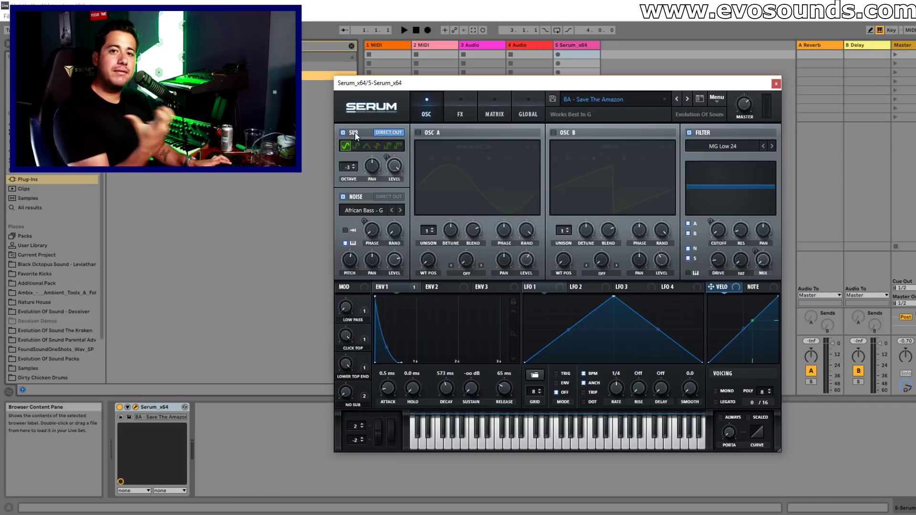
pyautogui.click(353, 197)
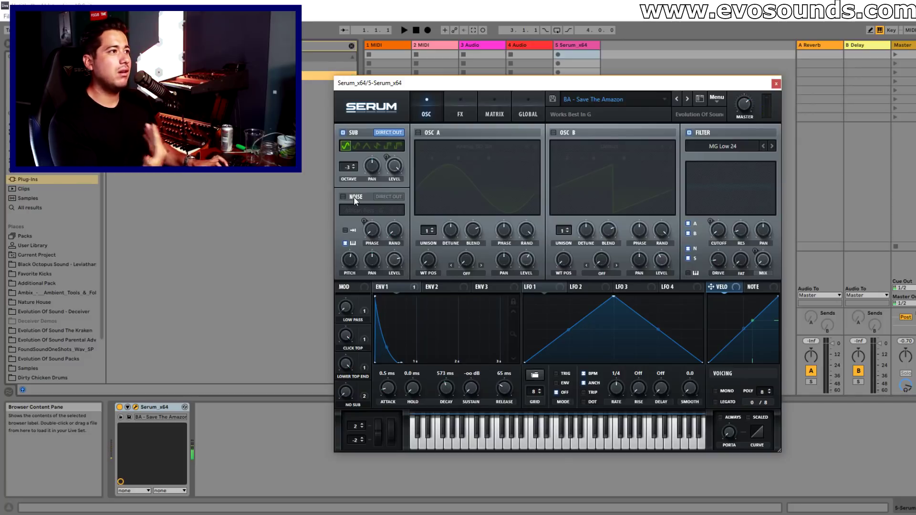
pyautogui.click(354, 197)
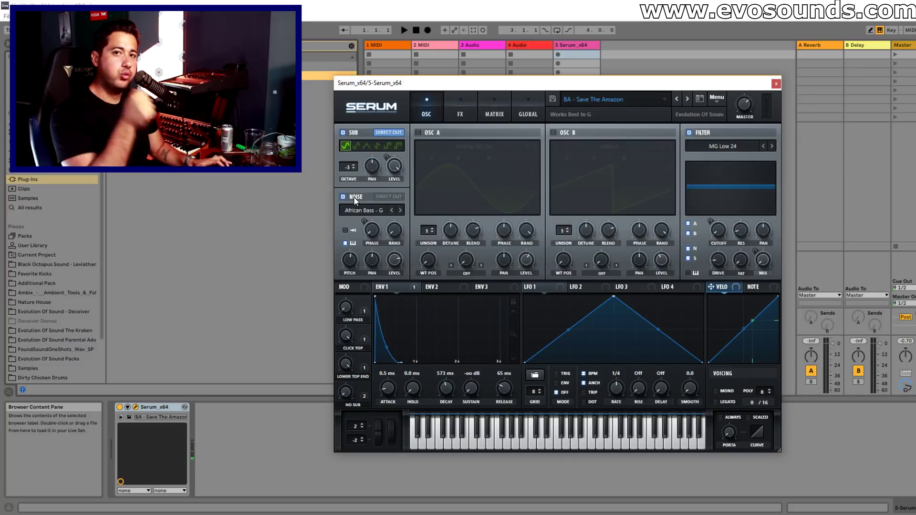